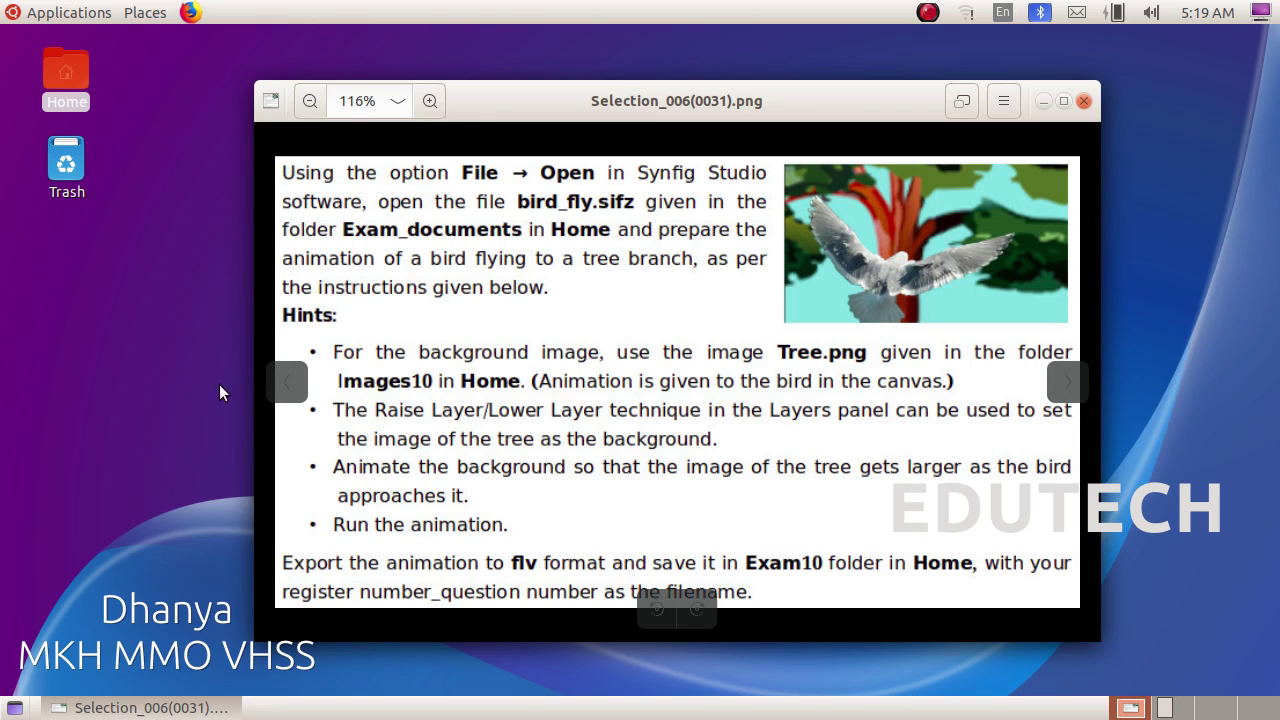
- Advance Image Viewer to Selection_007.png, the Malayalam bird_fly.sifz task sheet
key("Right")
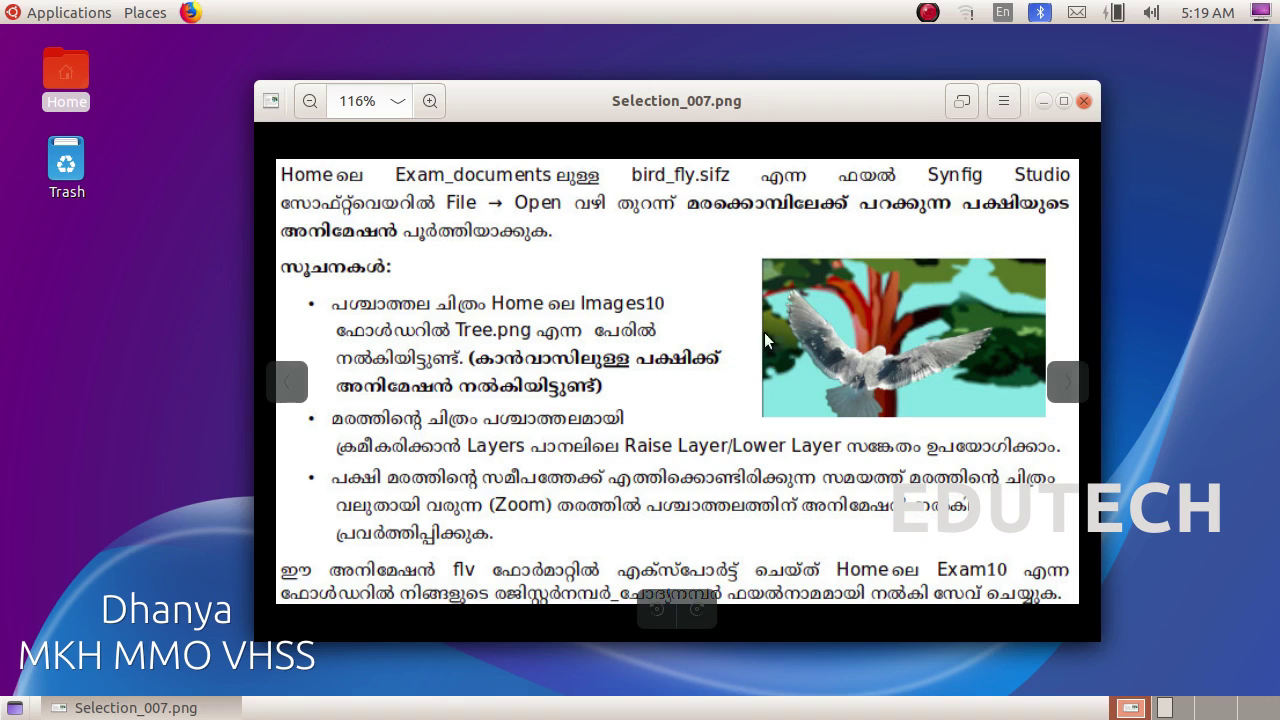
- Launch Synfig Studio from the Applications menu
left_click(58, 12)
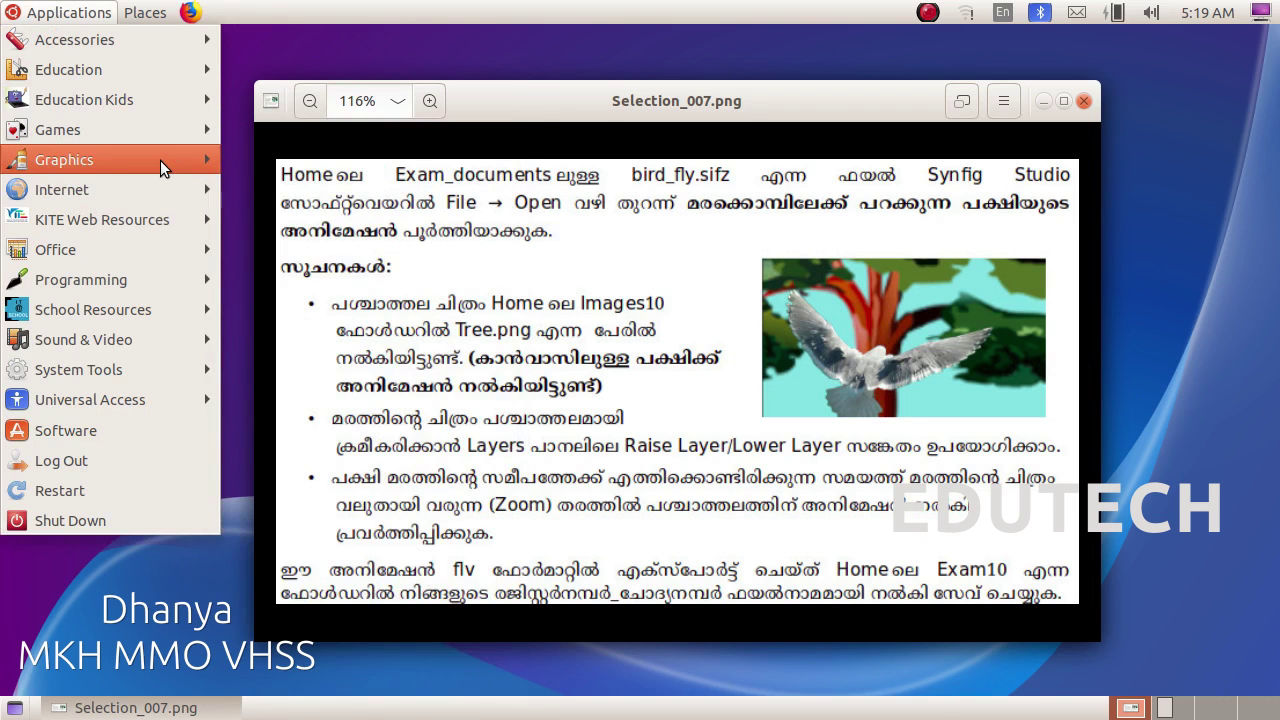
mouse_move(160, 160)
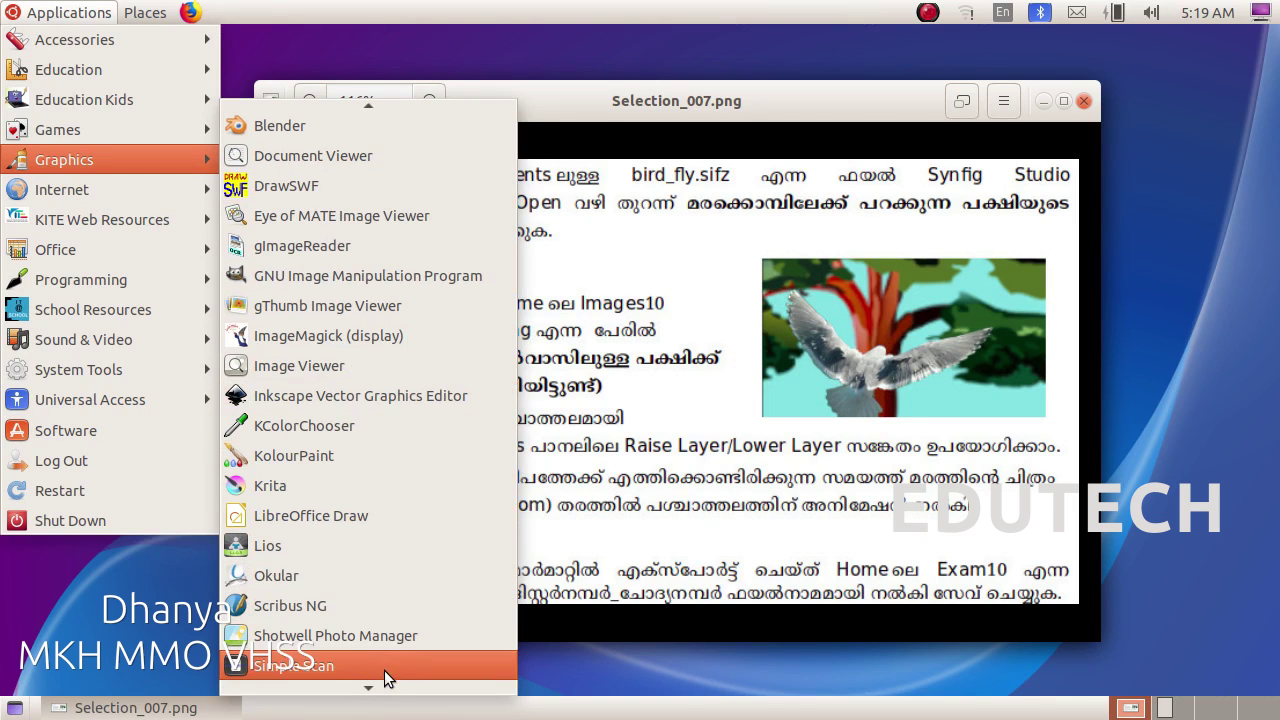
mouse_move(389, 686)
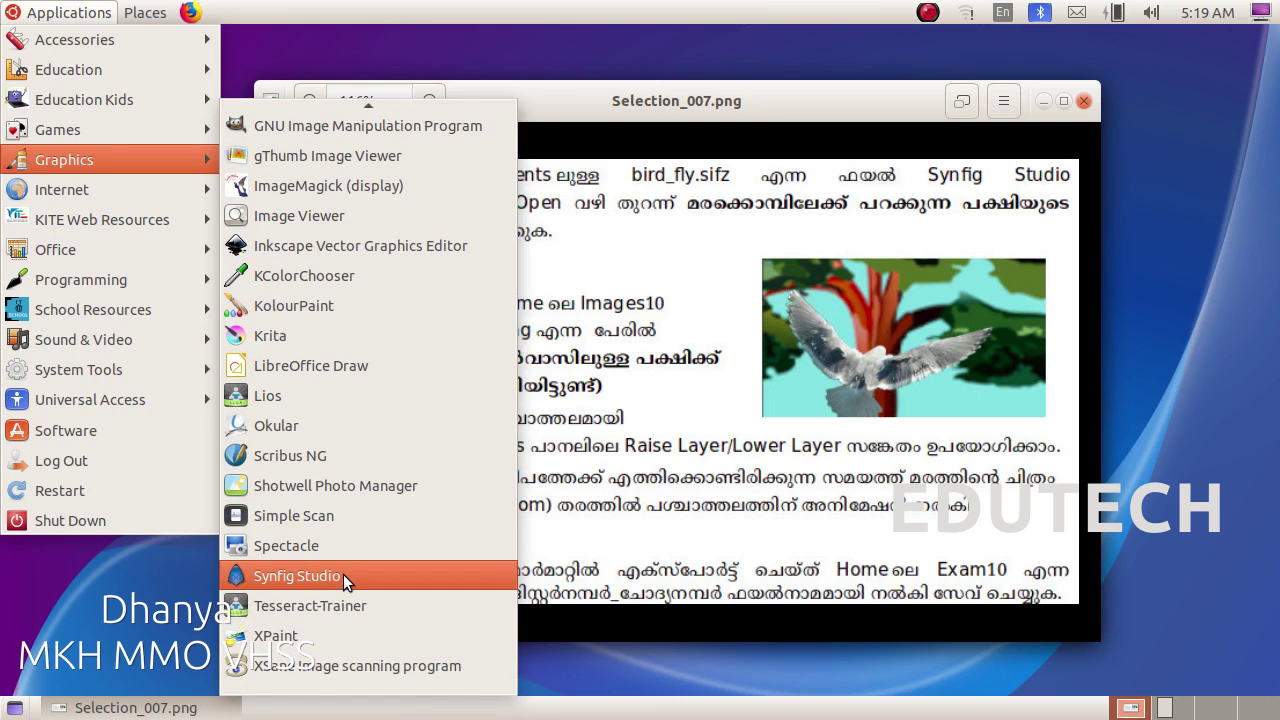
left_click(343, 574)
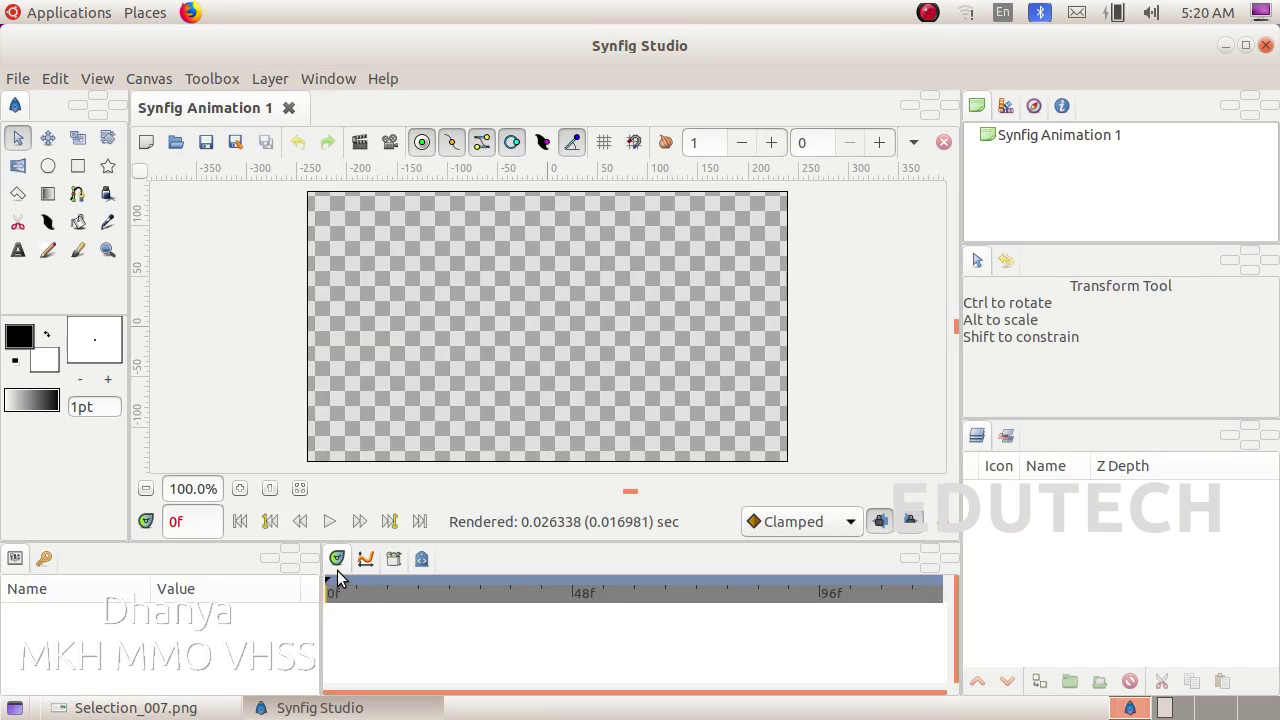
- Open bird_fly.sifz from the Exam_documents folder
left_click(18, 80)
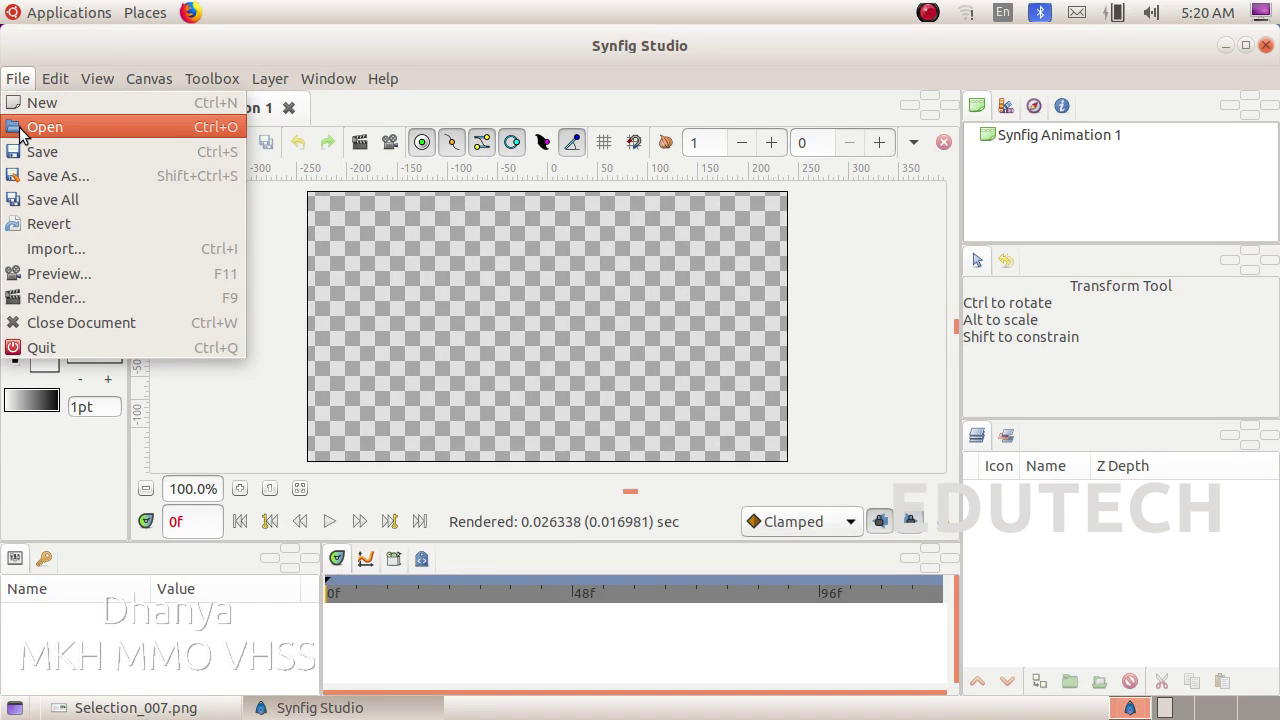
left_click(20, 130)
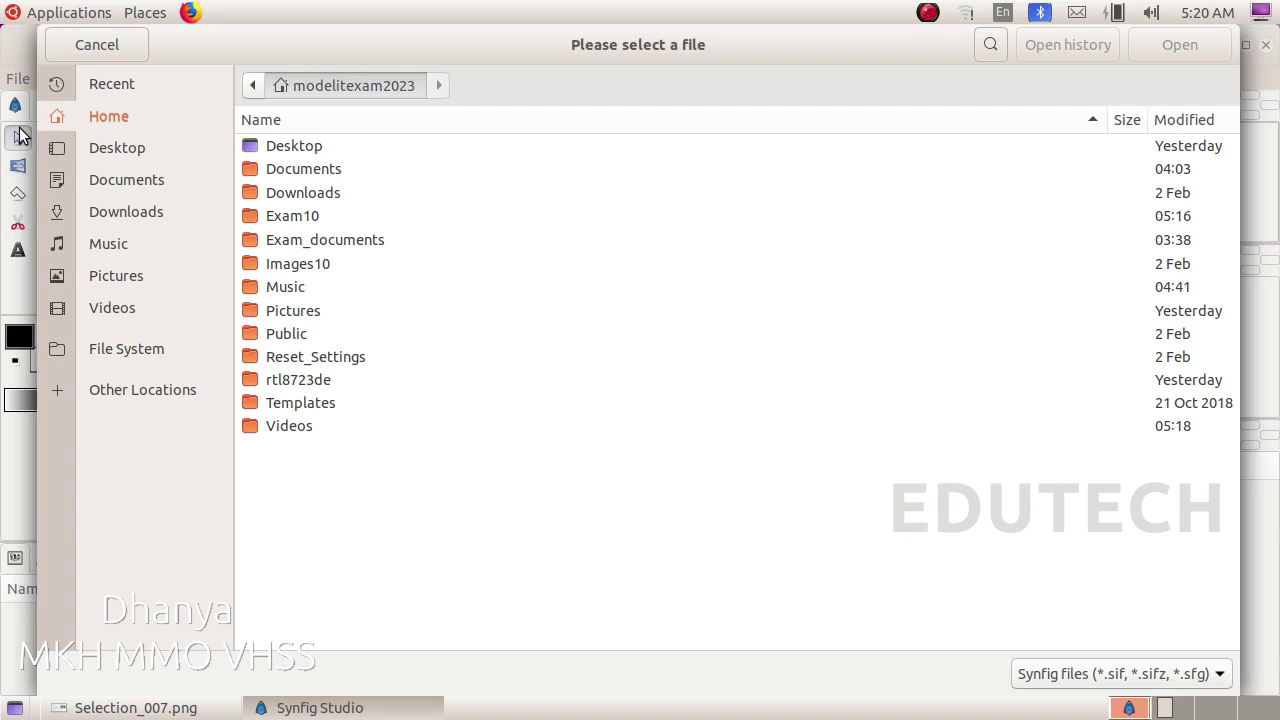
left_click(151, 128)
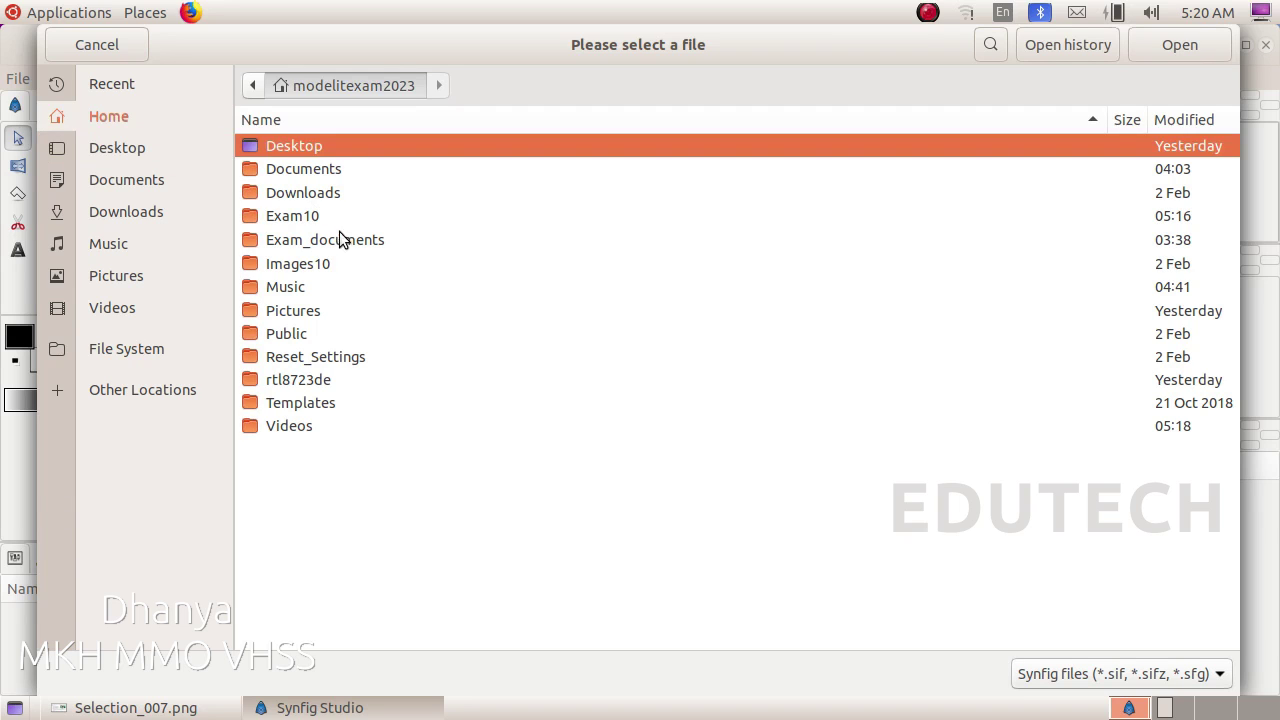
double_click(341, 240)
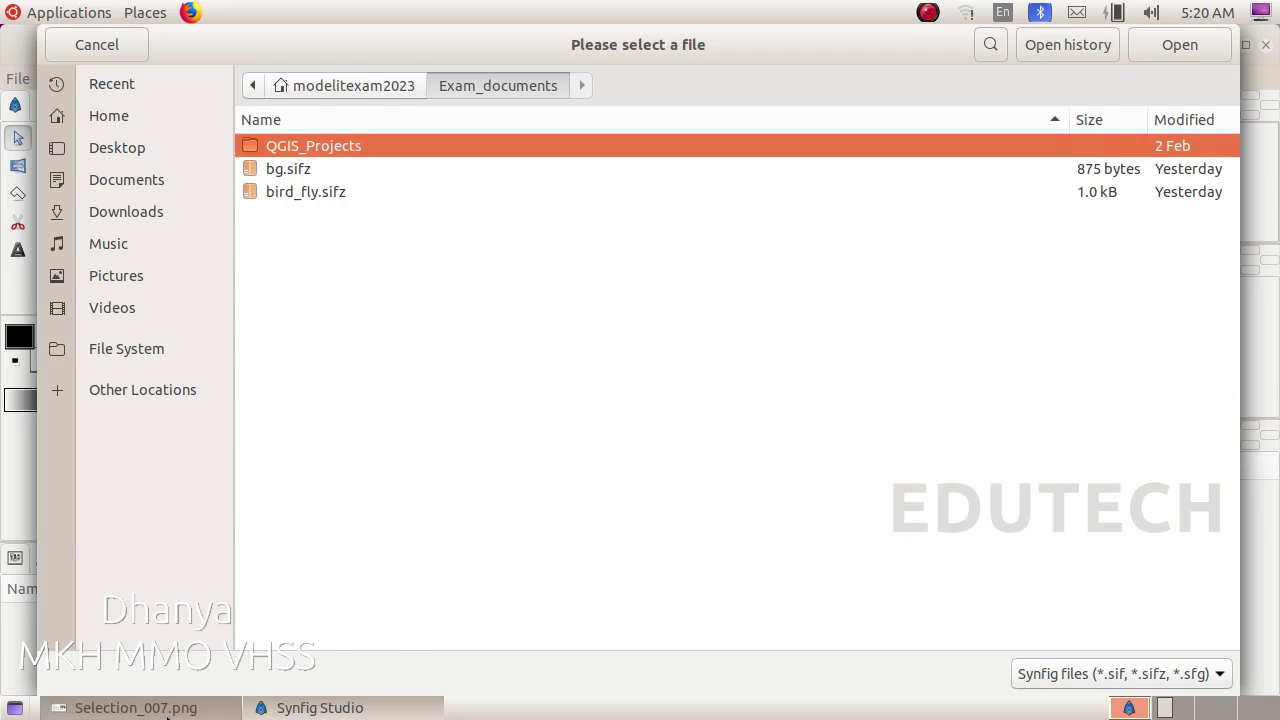
left_click(135, 707)
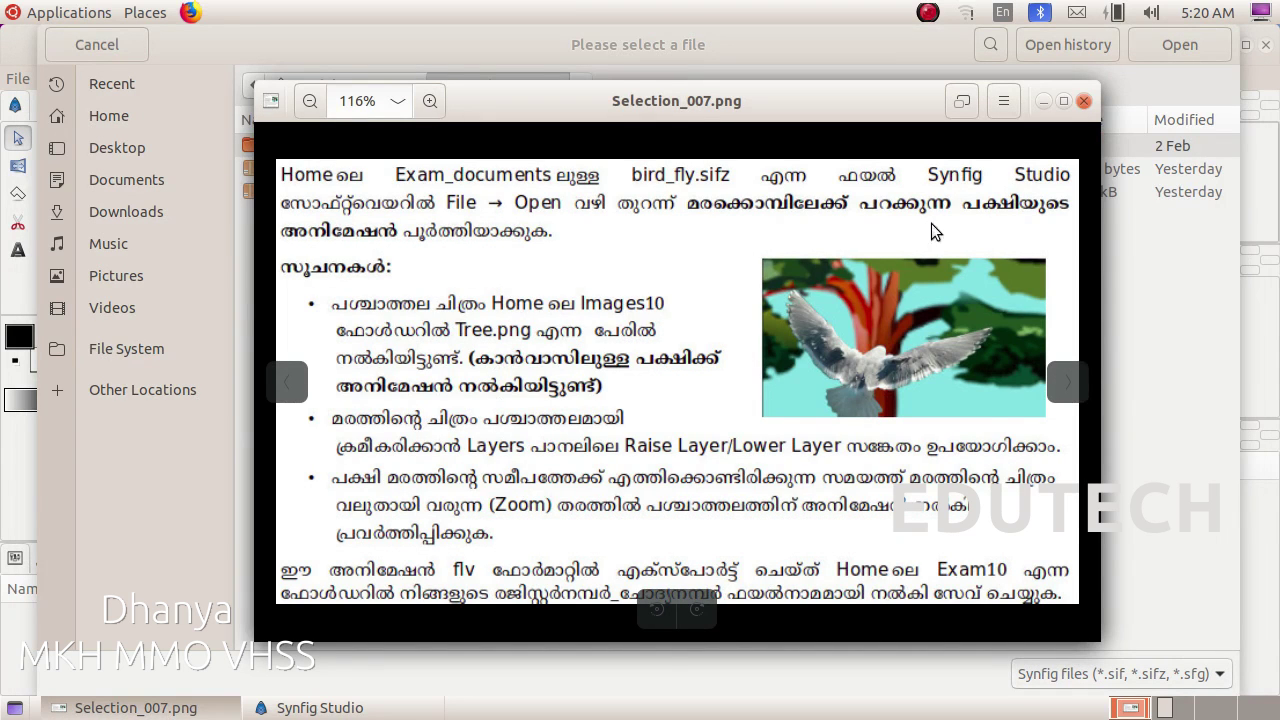
left_click(1039, 105)
double_click(321, 191)
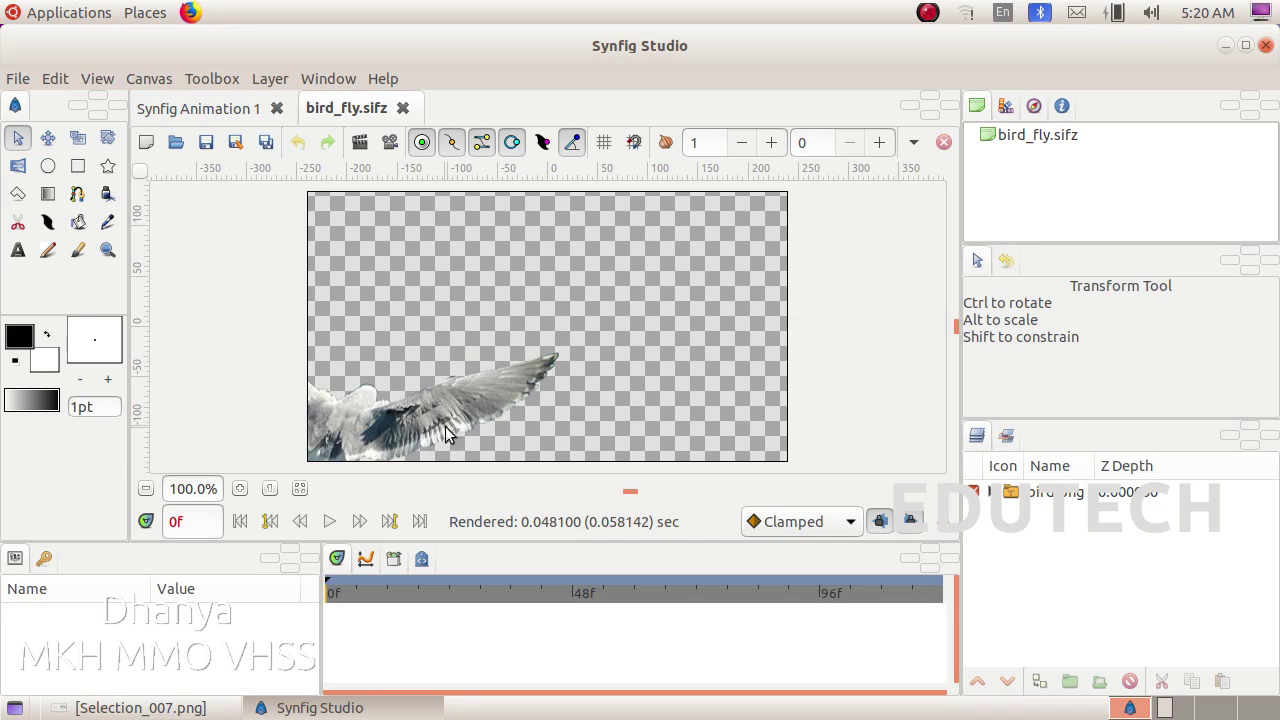
- Reread the task sheet, then return to Synfig Studio and open the File menu
left_click(140, 707)
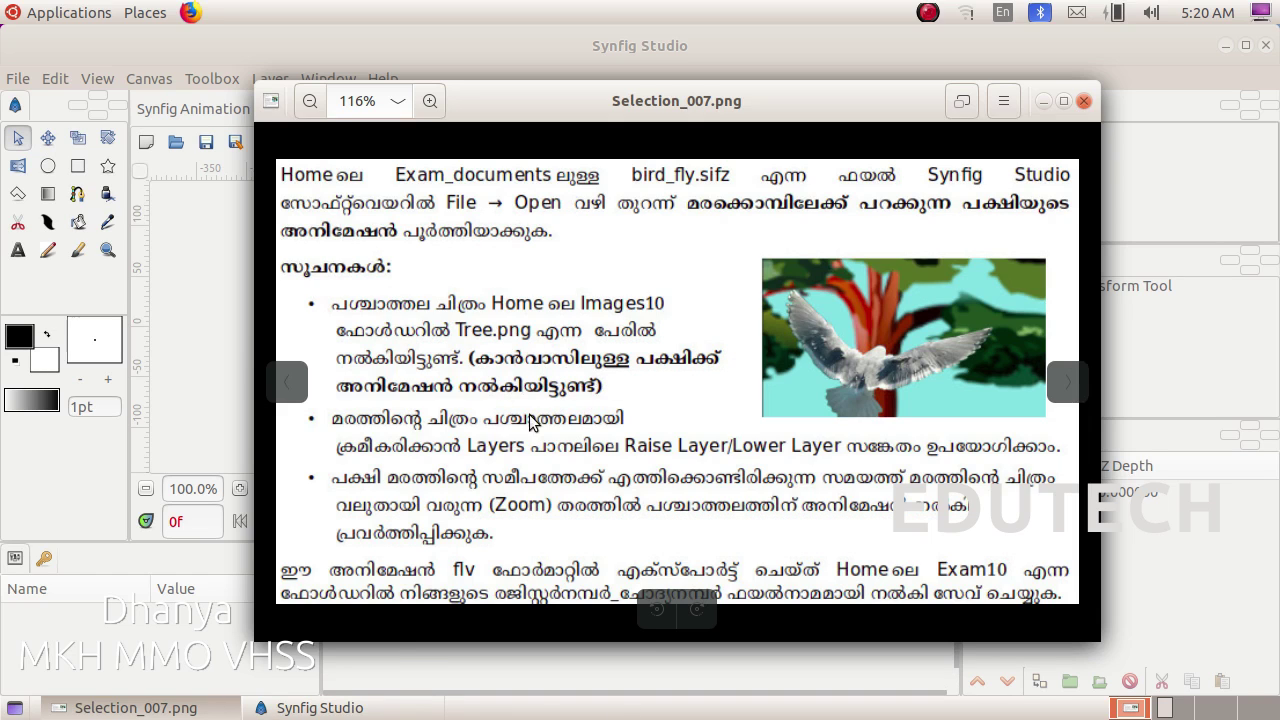
left_click(320, 707)
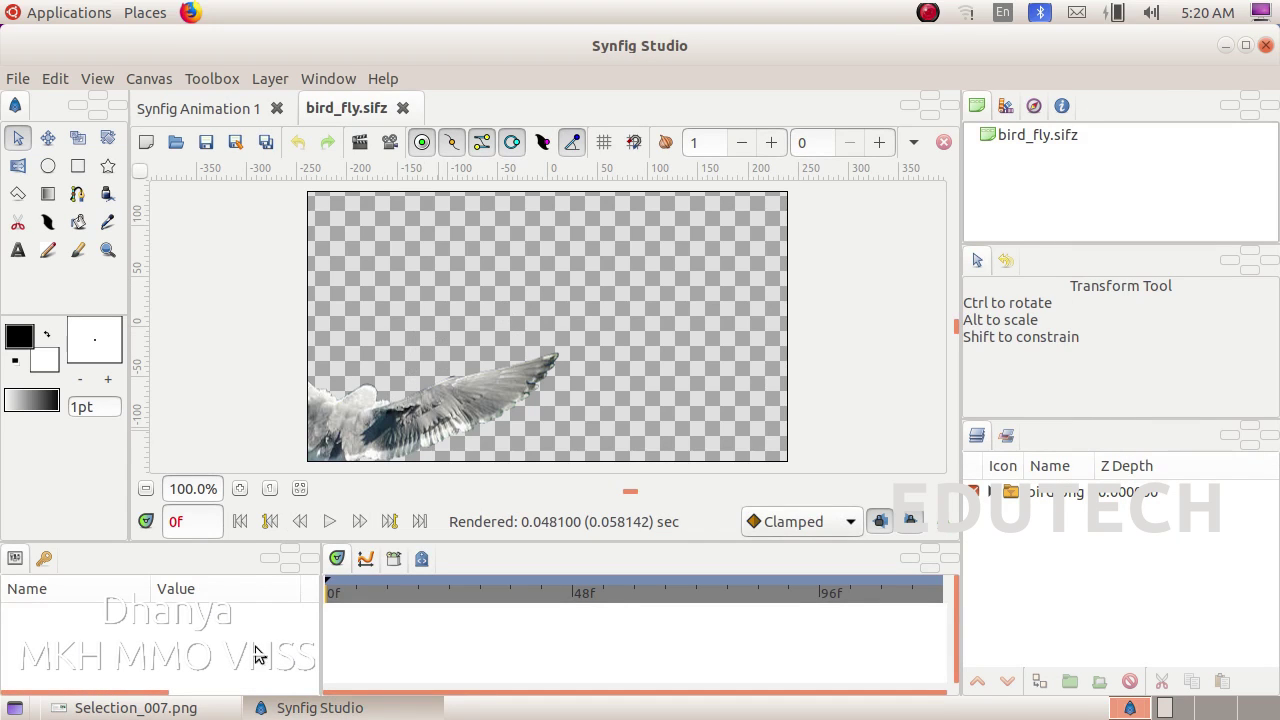
left_click(15, 80)
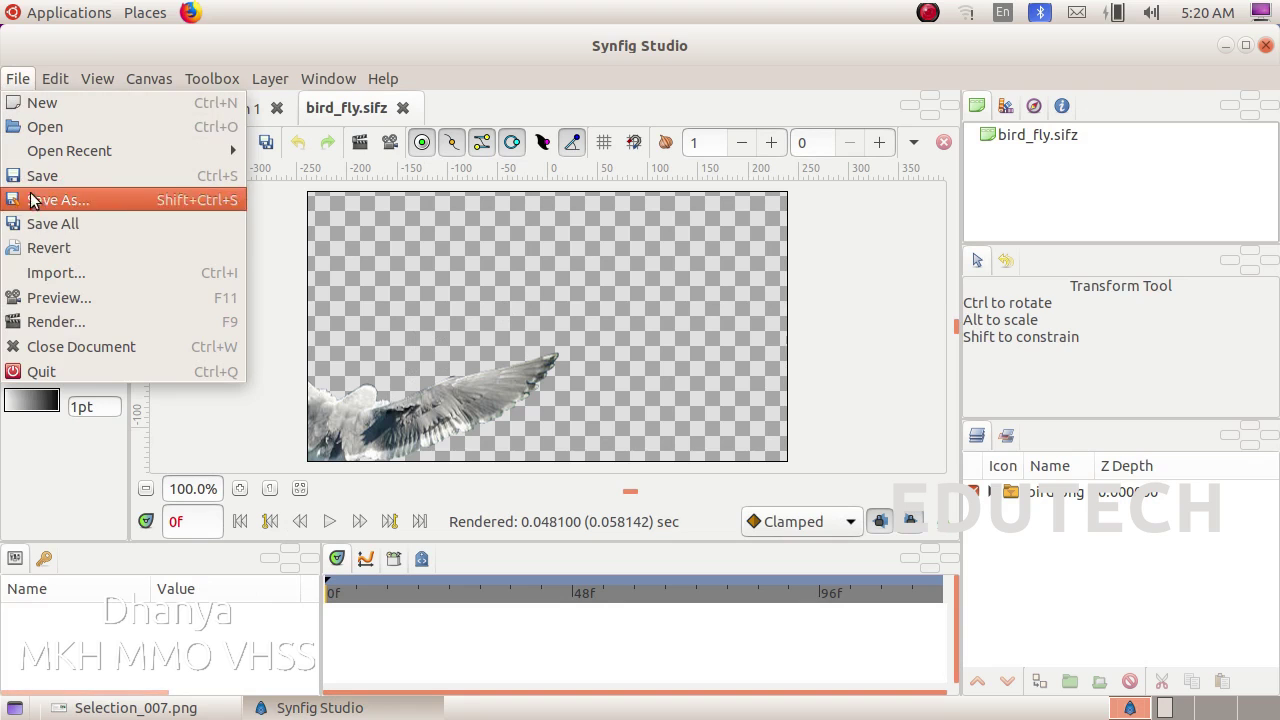
- Import Tree.png from Images10 into bird_fly.sifz, then raise the task sheet again
left_click(66, 270)
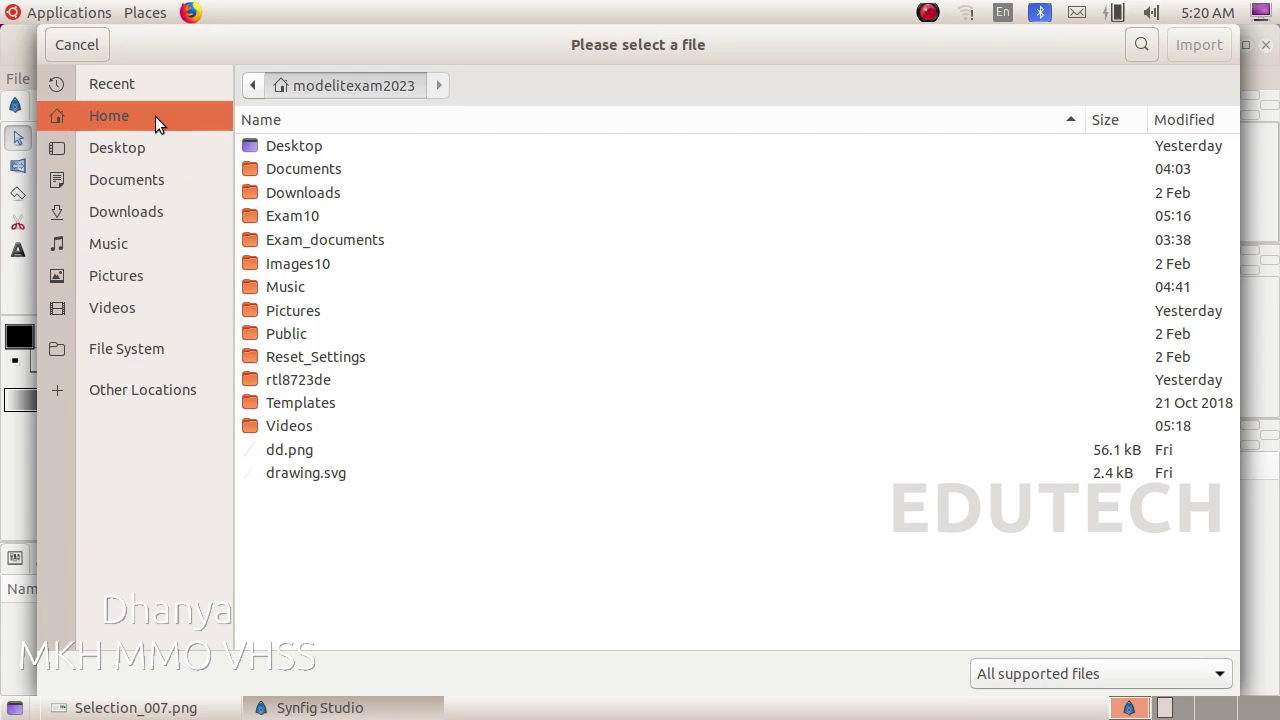
double_click(283, 262)
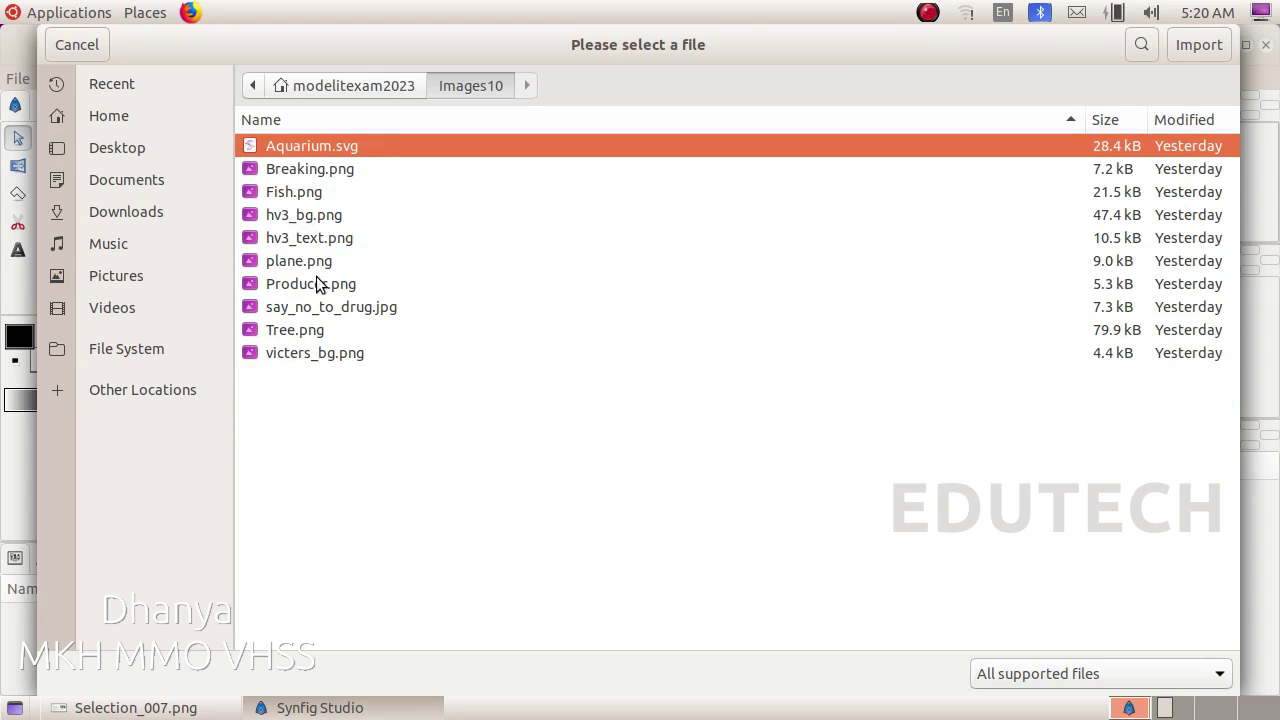
left_click(307, 330)
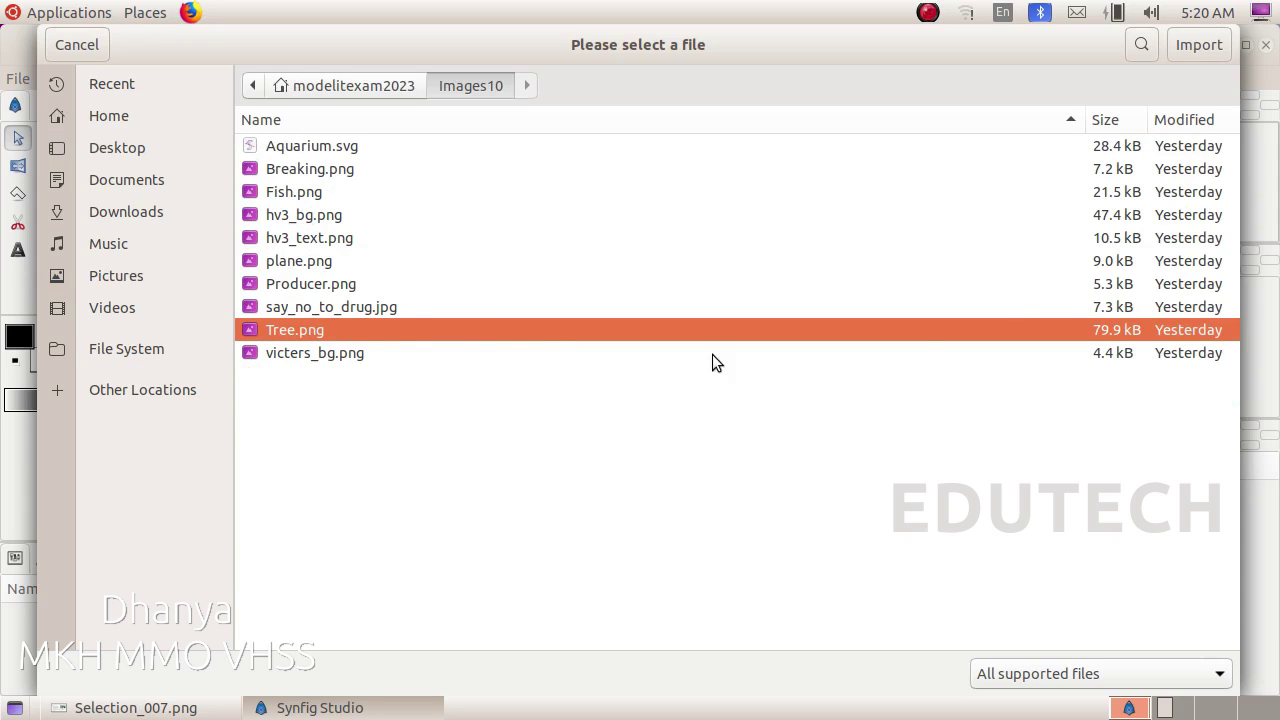
left_click(1199, 45)
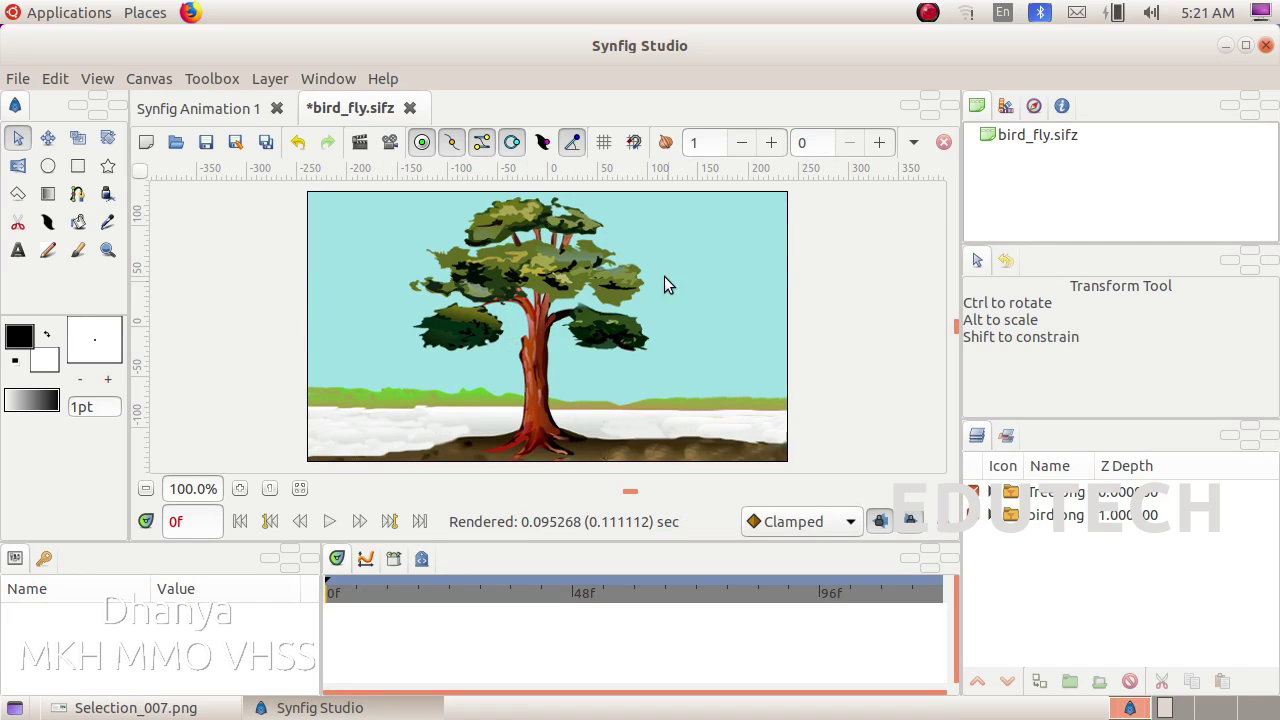
left_click(130, 707)
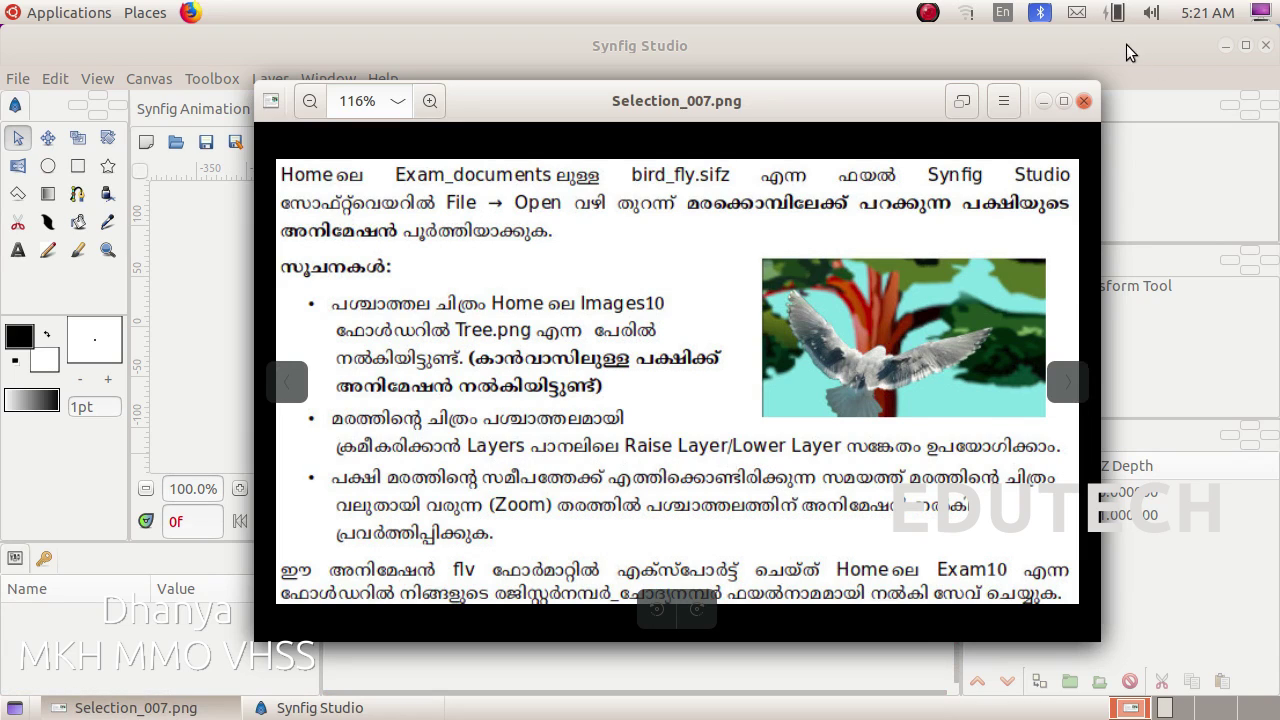
- Lower the Tree.png layer beneath bird.png, check the task sheet, and return to Synfig
left_click(1045, 103)
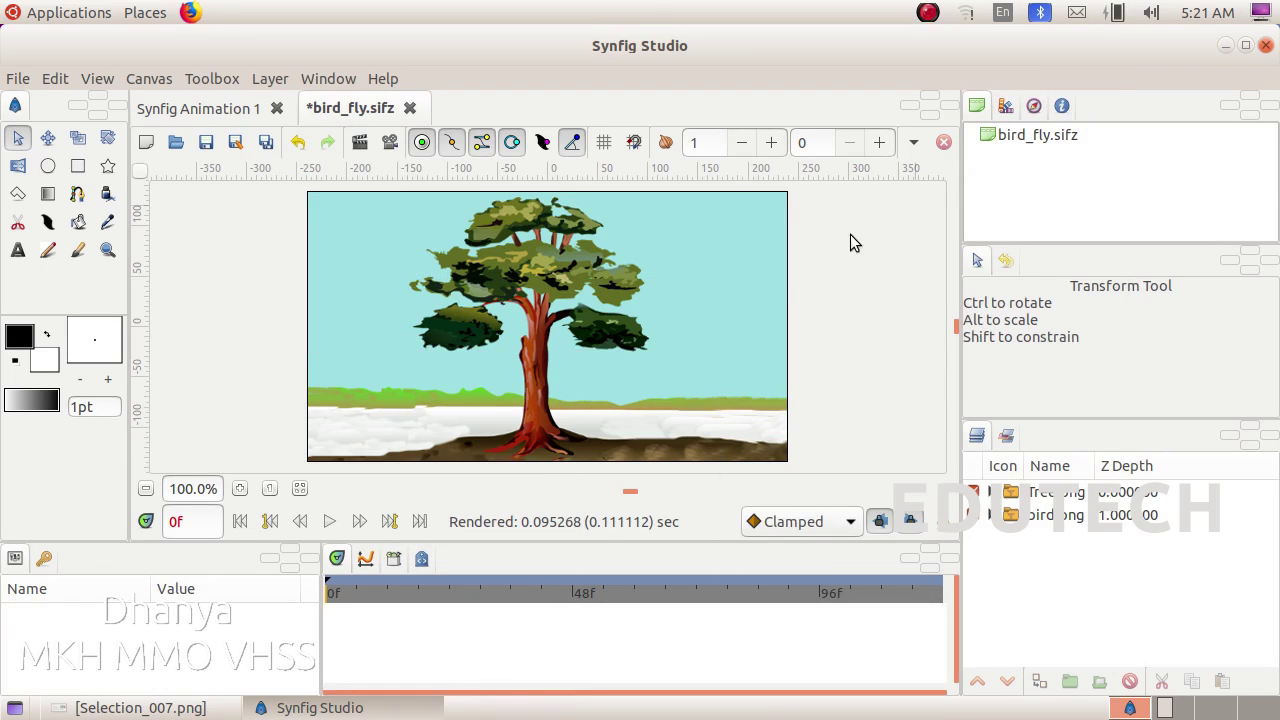
left_click(270, 79)
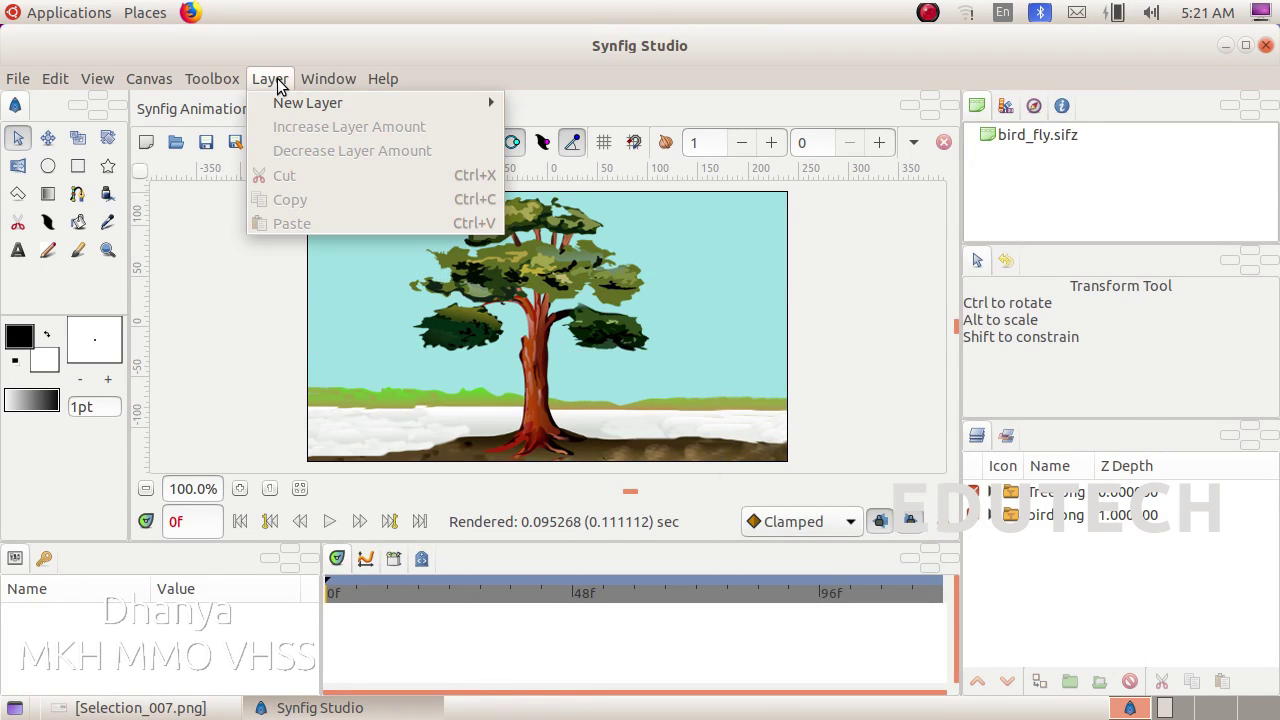
left_click(576, 262)
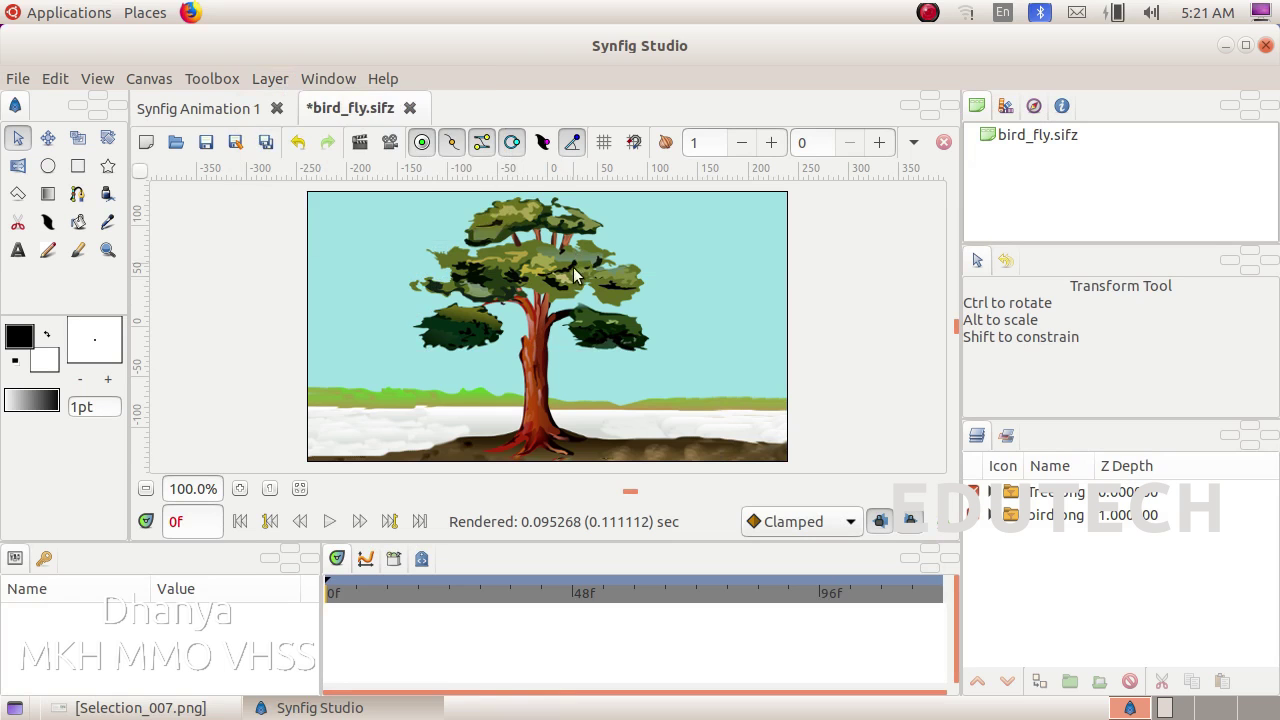
left_click(538, 332)
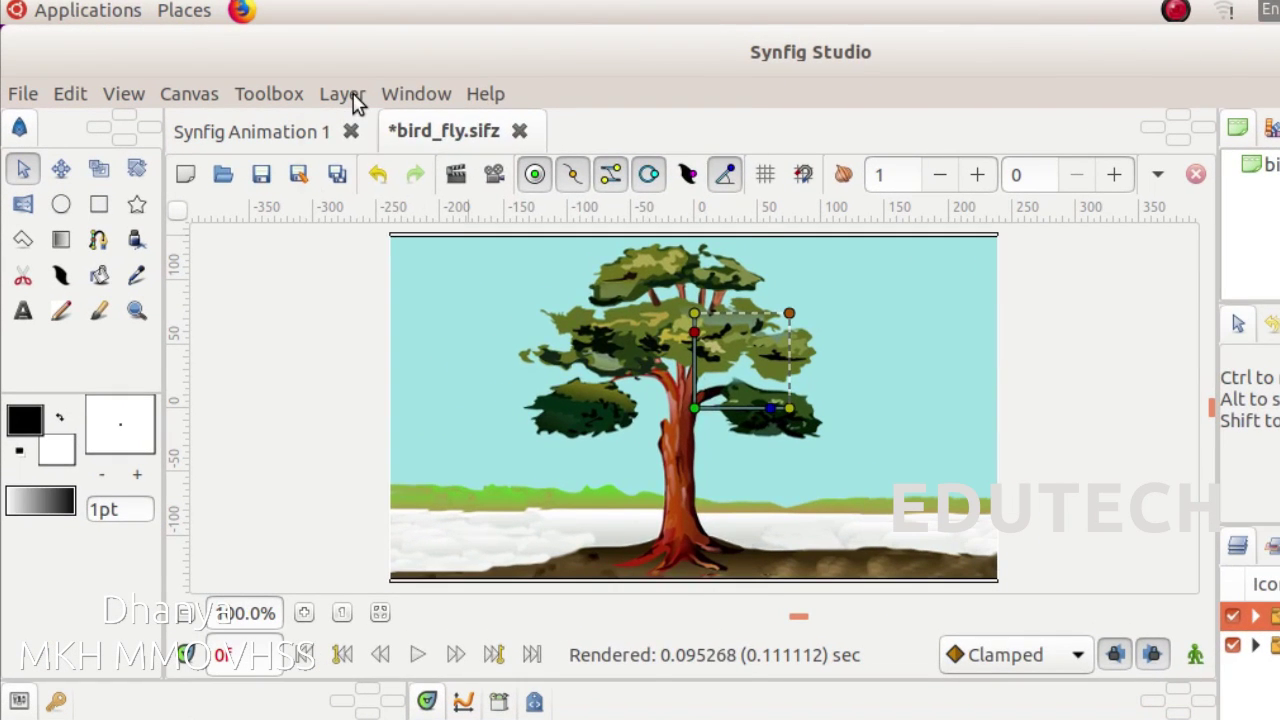
left_click(277, 82)
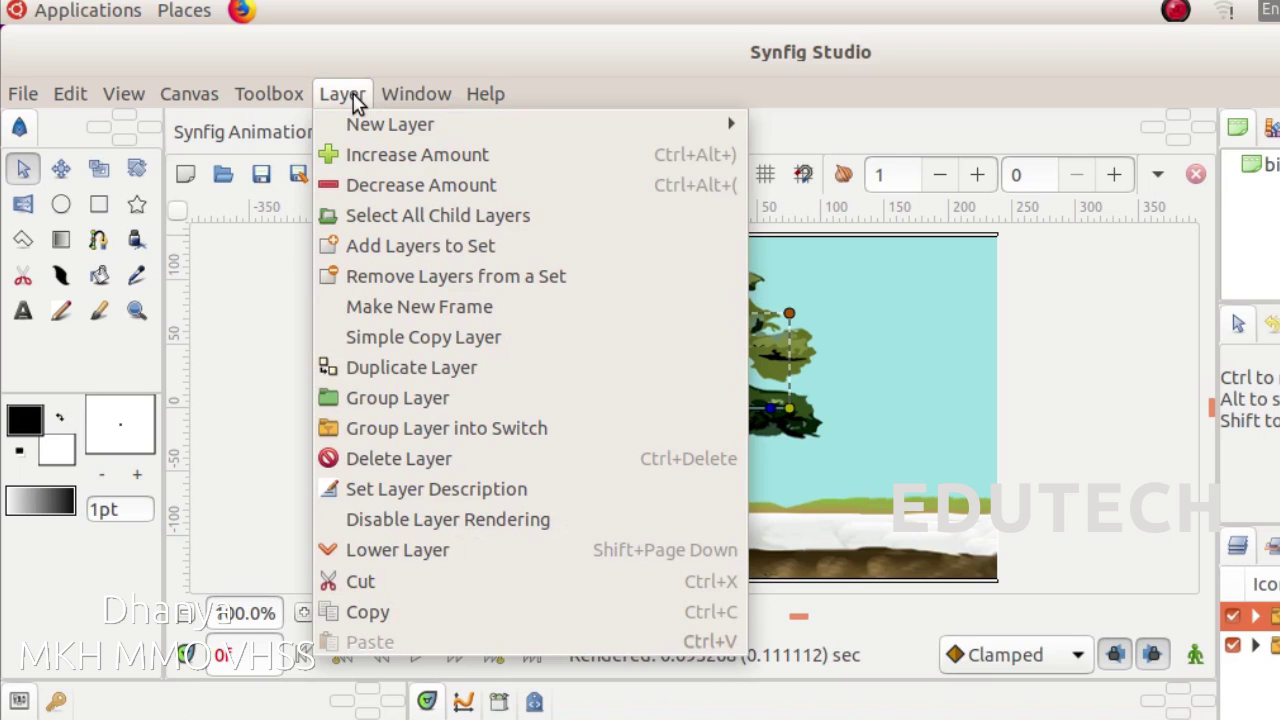
left_click(437, 553)
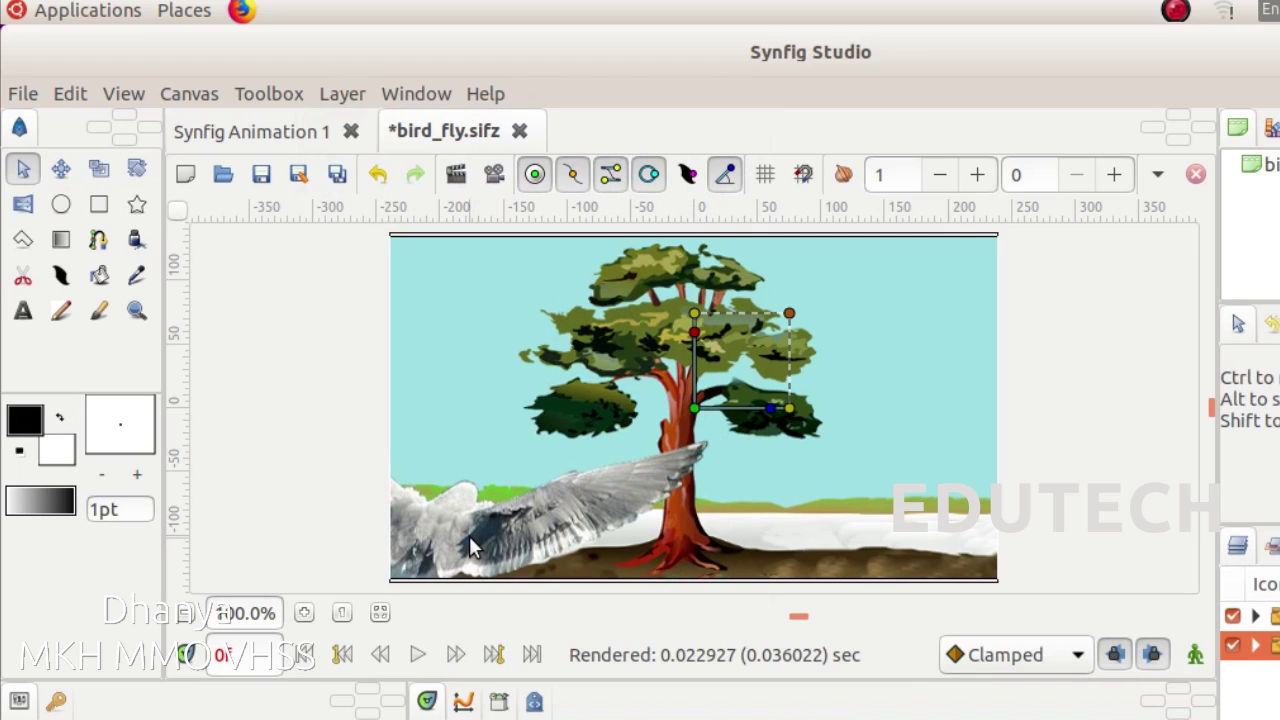
left_click(344, 96)
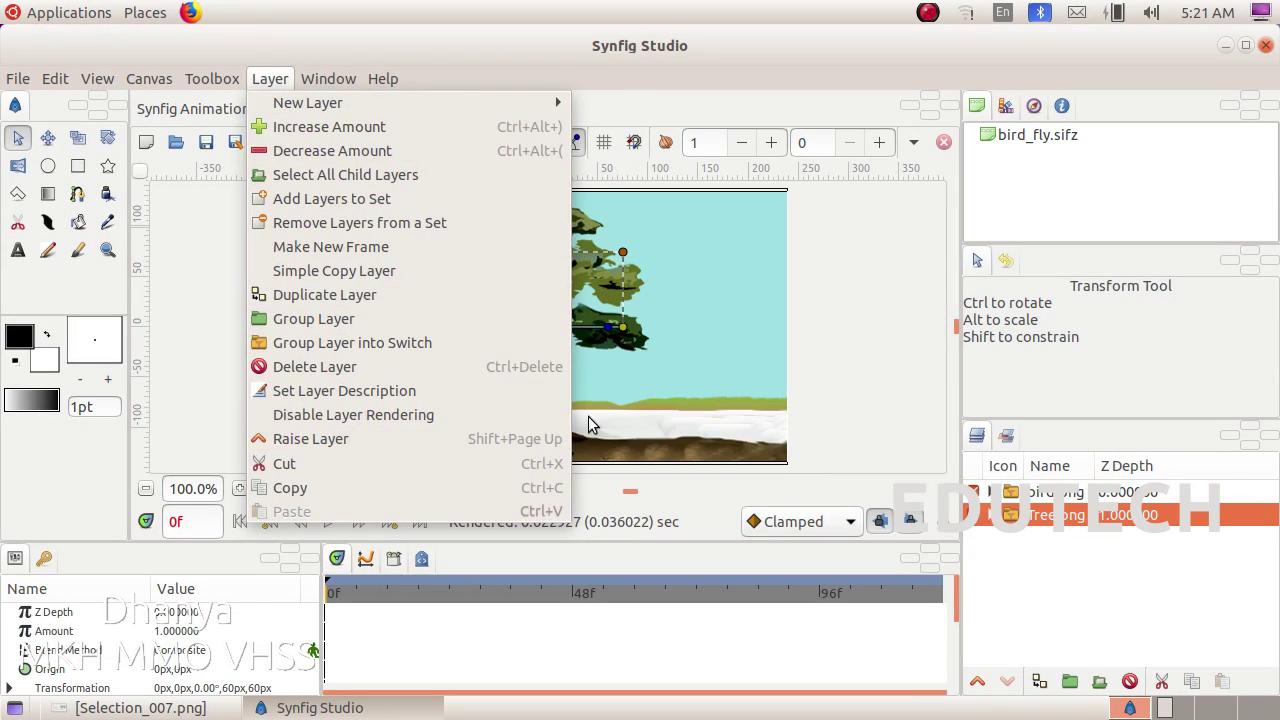
left_click(808, 489)
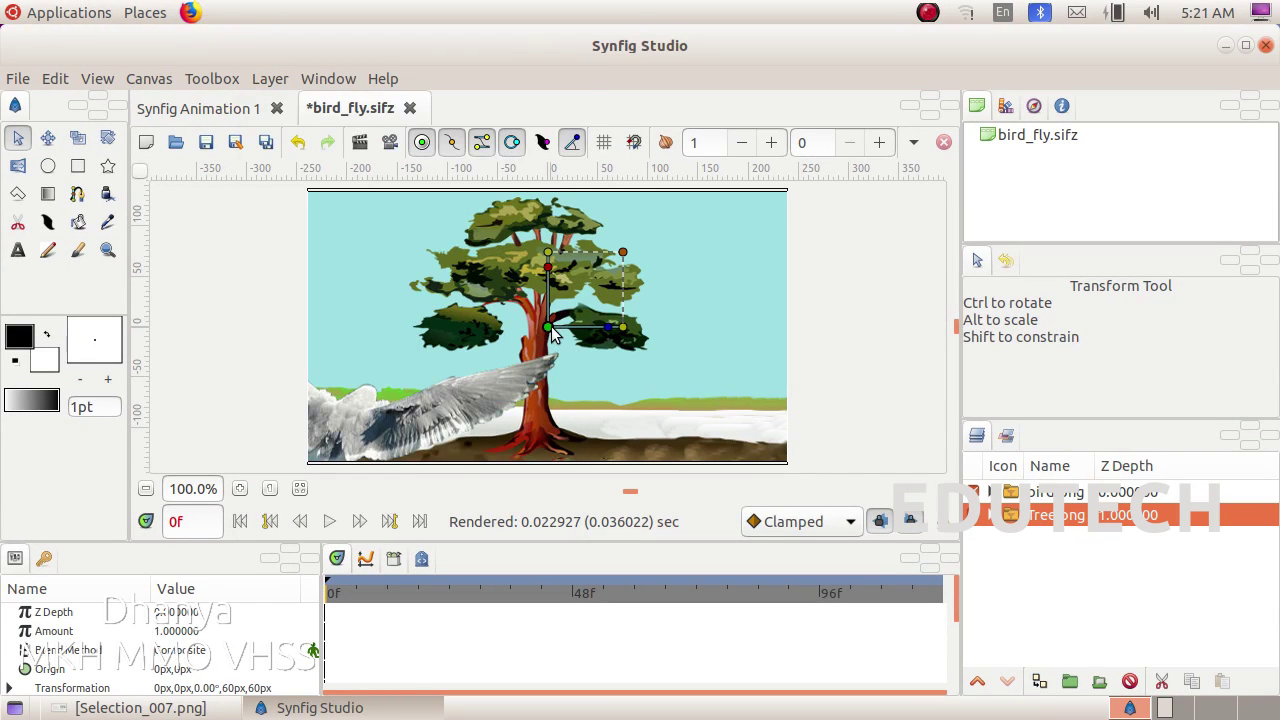
left_click(135, 707)
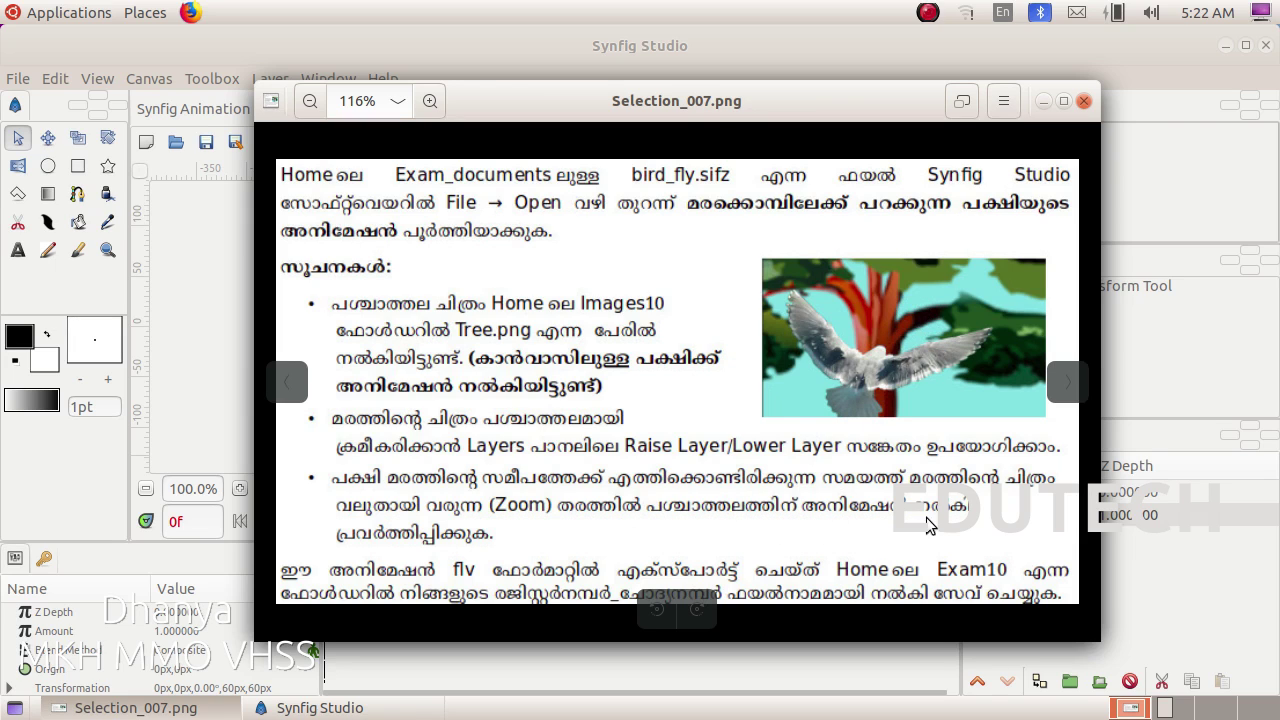
left_click(355, 706)
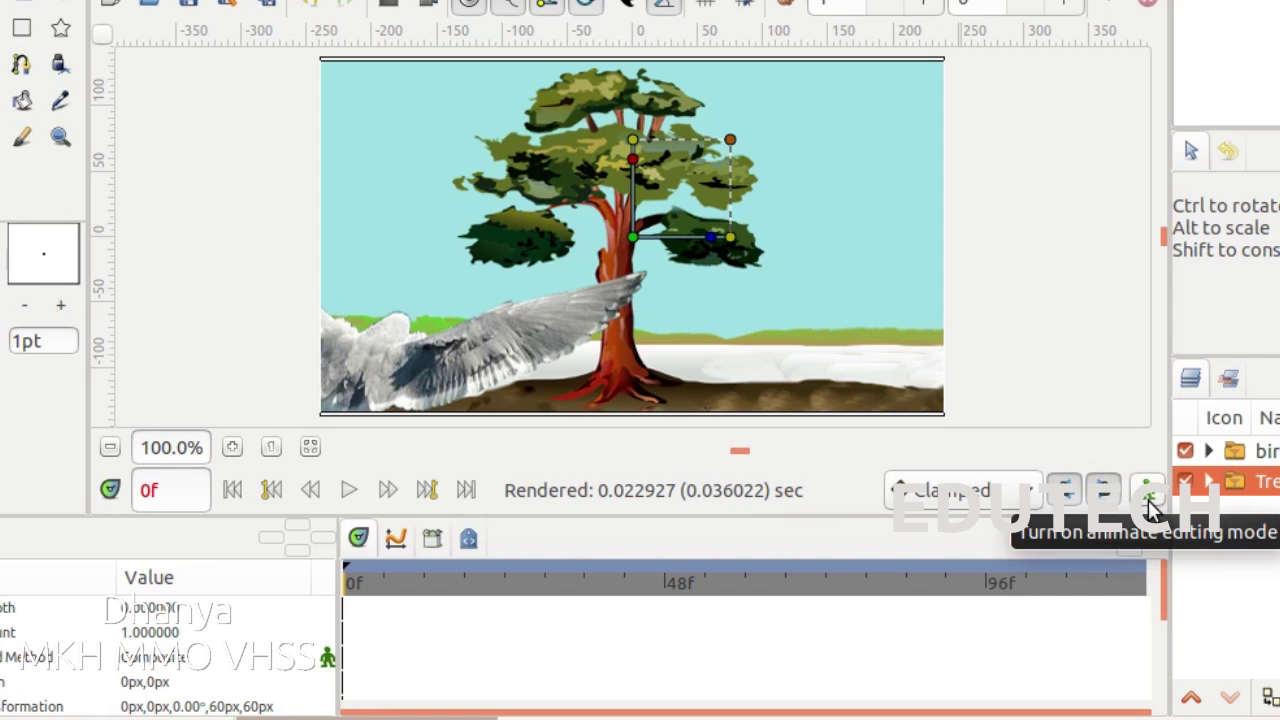
- In animate mode at frame 120, enlarge the tree to 107.12px and reposition it
left_click(1149, 492)
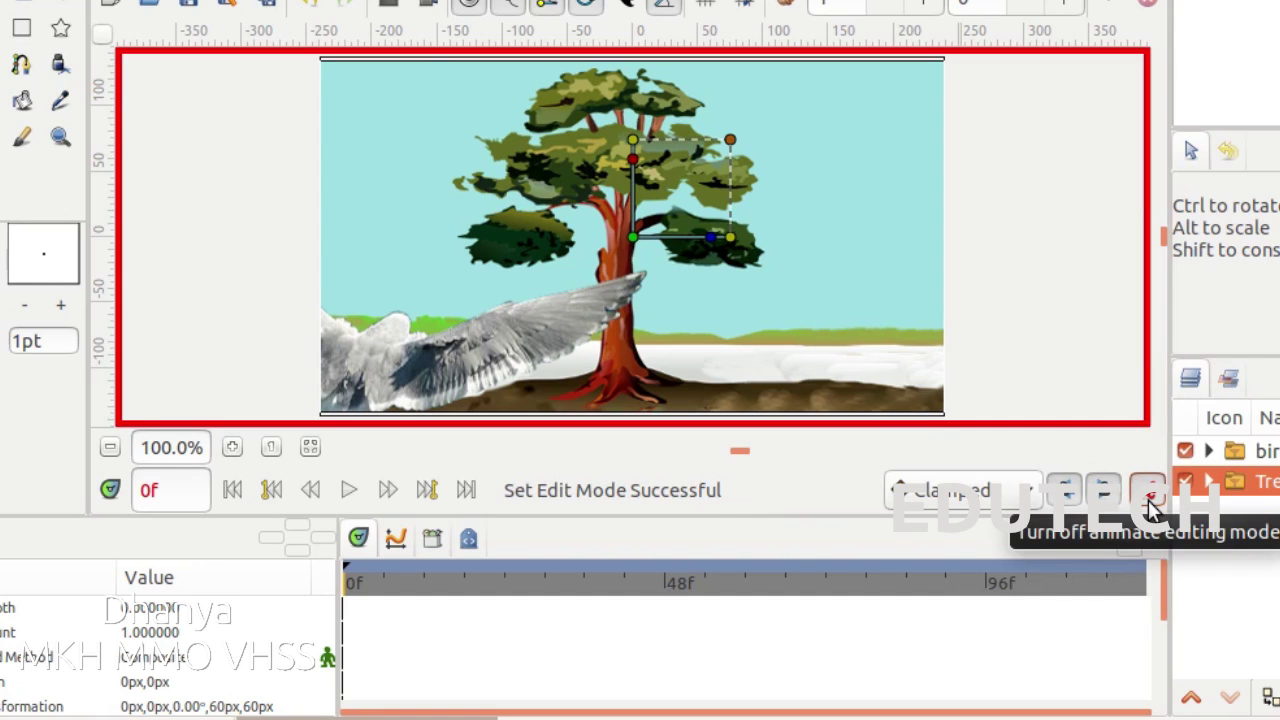
double_click(155, 488)
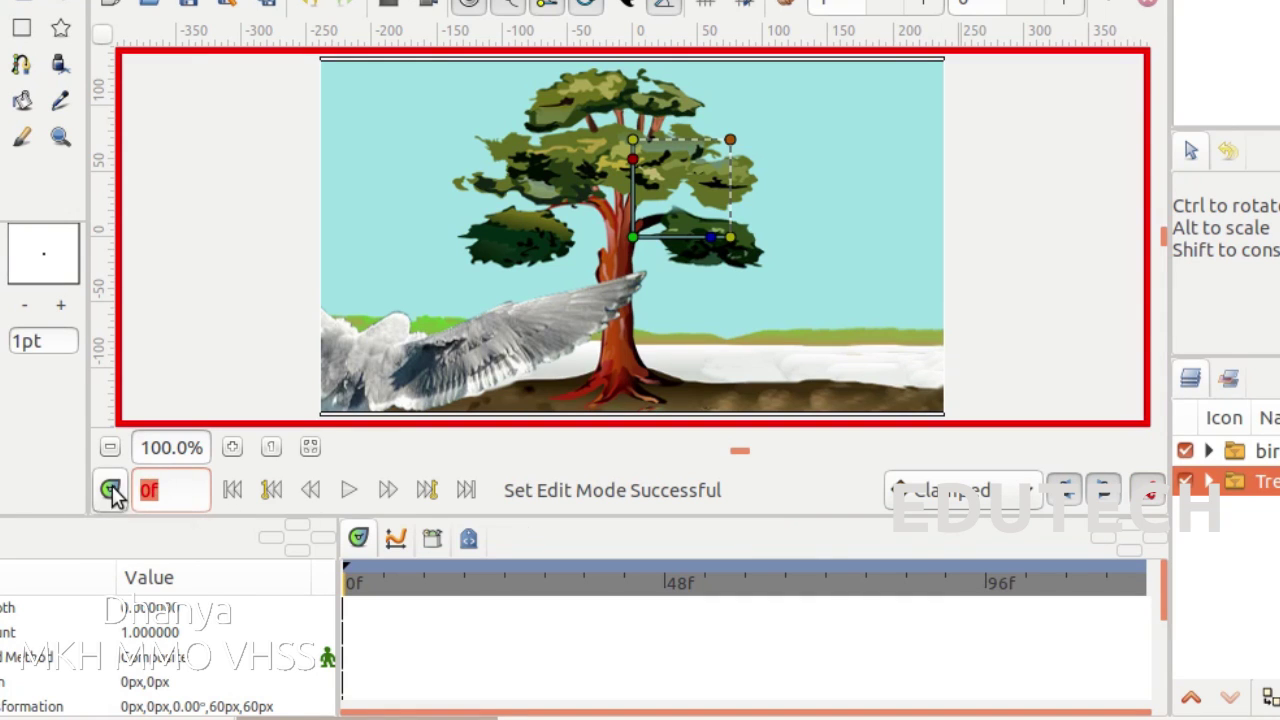
type("12")
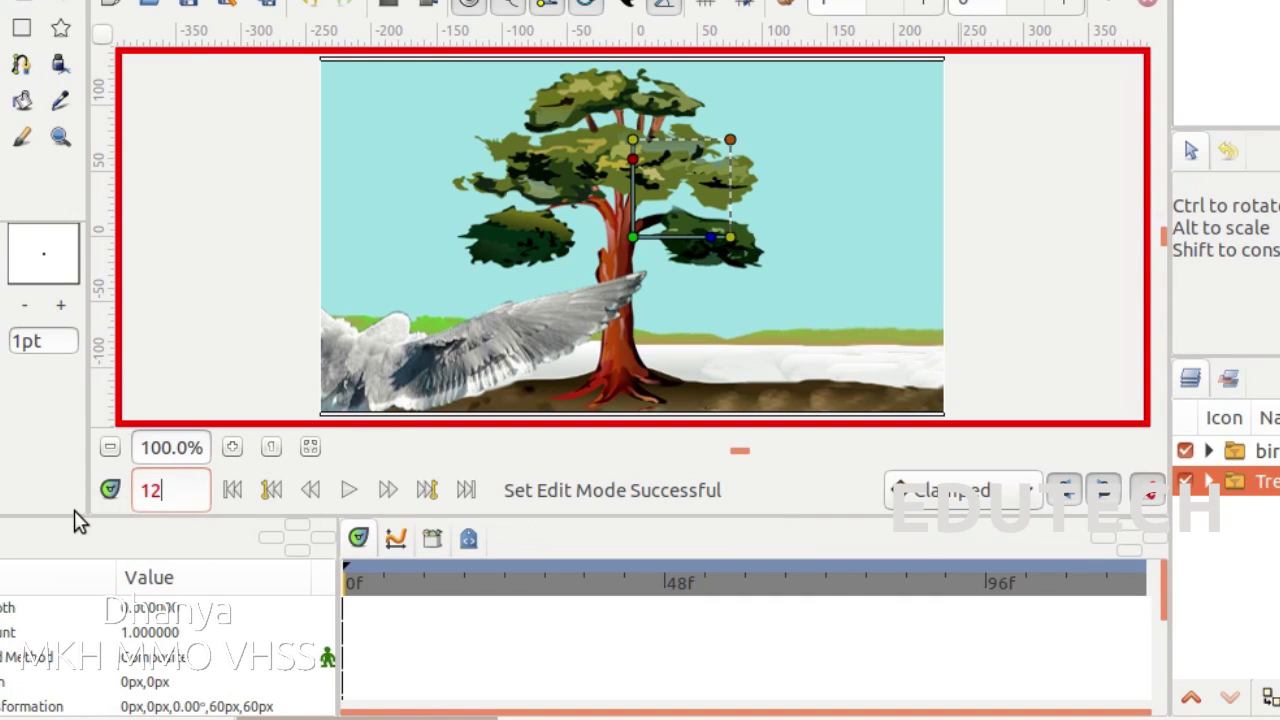
type("0")
key("Return")
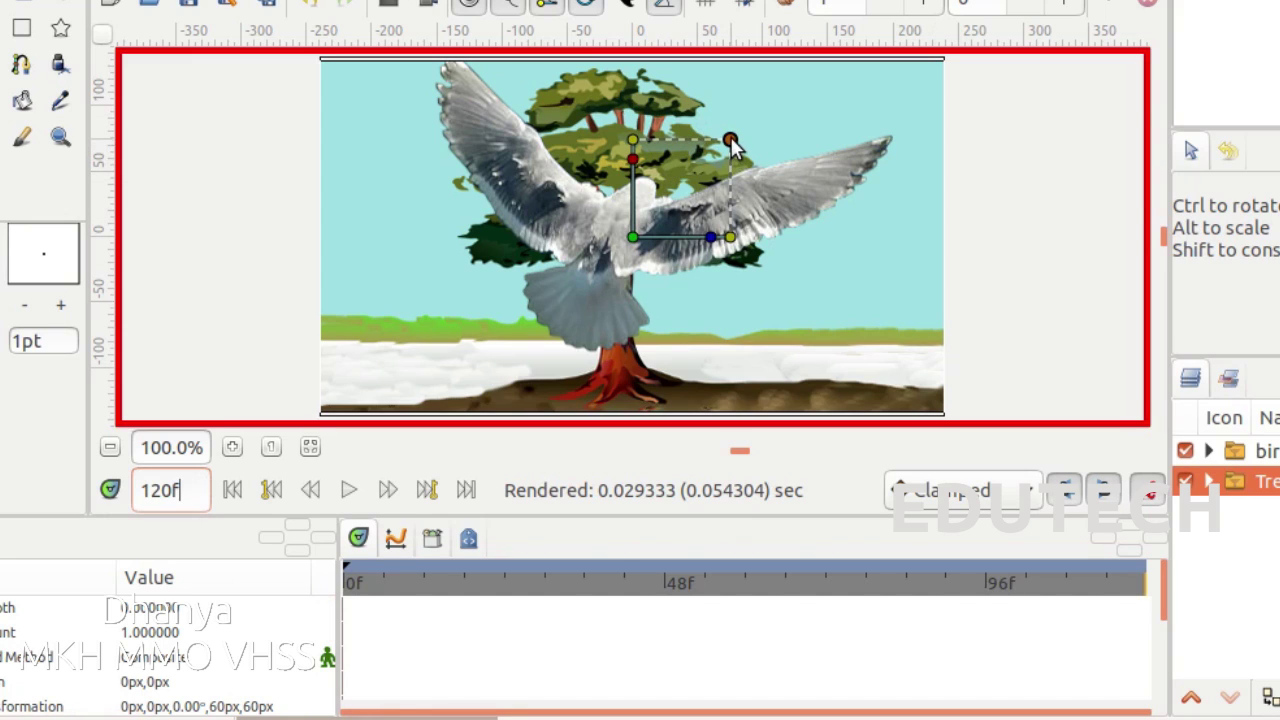
left_click_drag(732, 141, 761, 115)
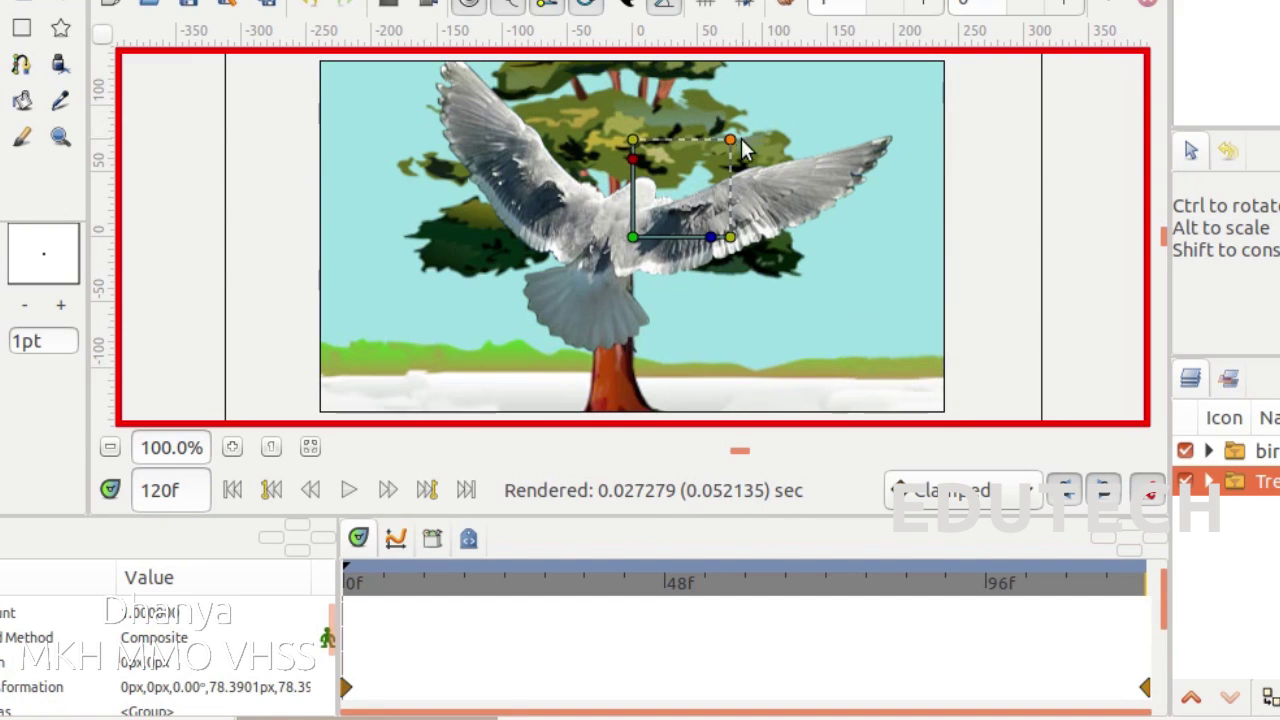
left_click_drag(633, 238, 668, 285)
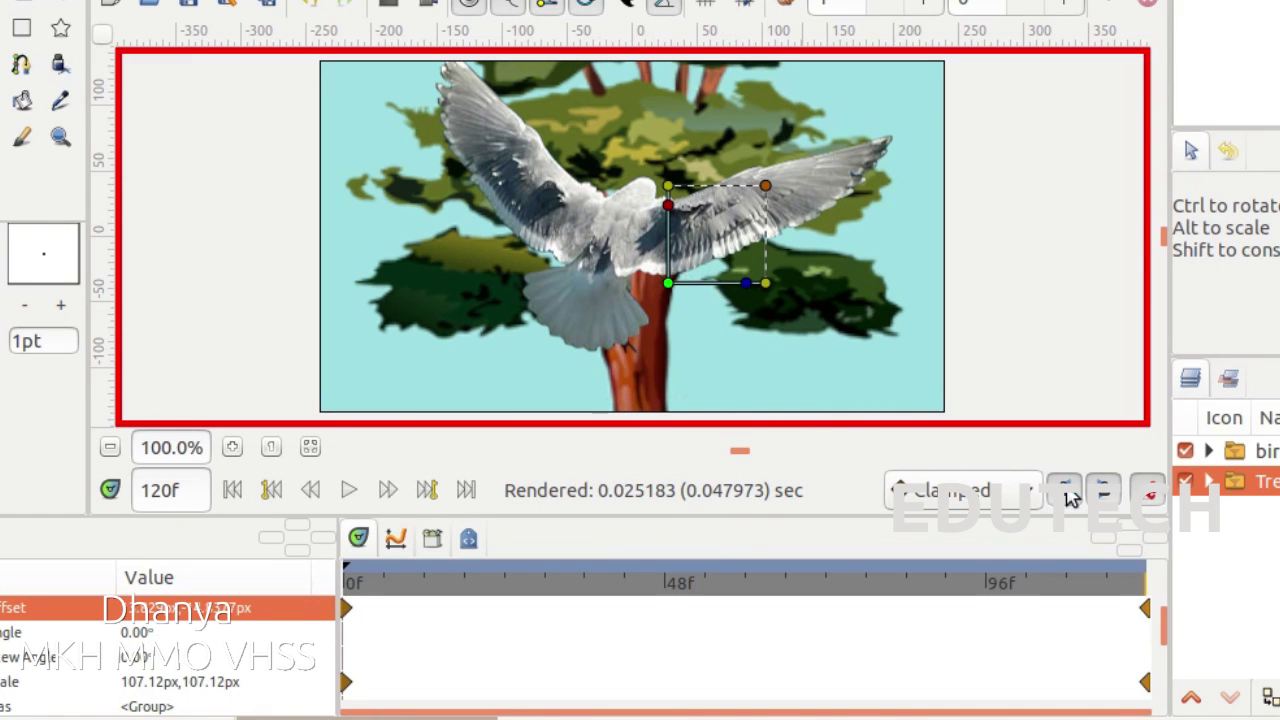
left_click(1149, 497)
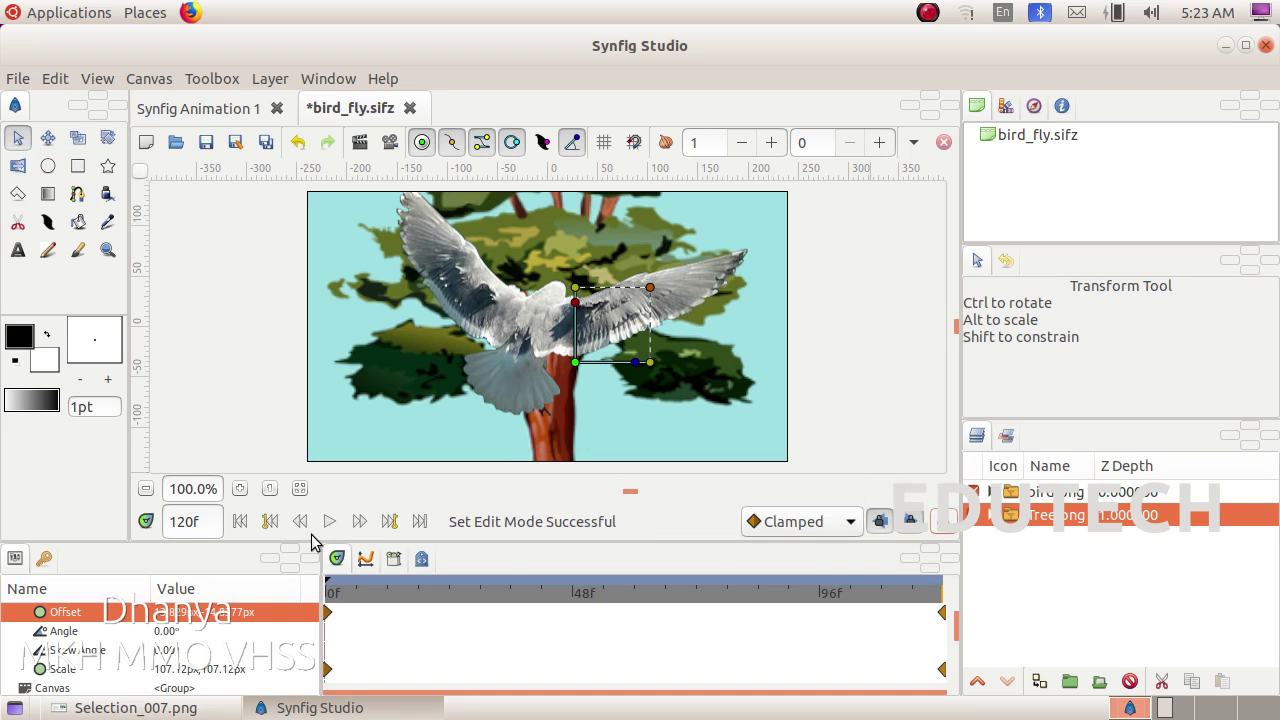
- Play the animation through 120f and compare it with the task sheet
left_click(330, 522)
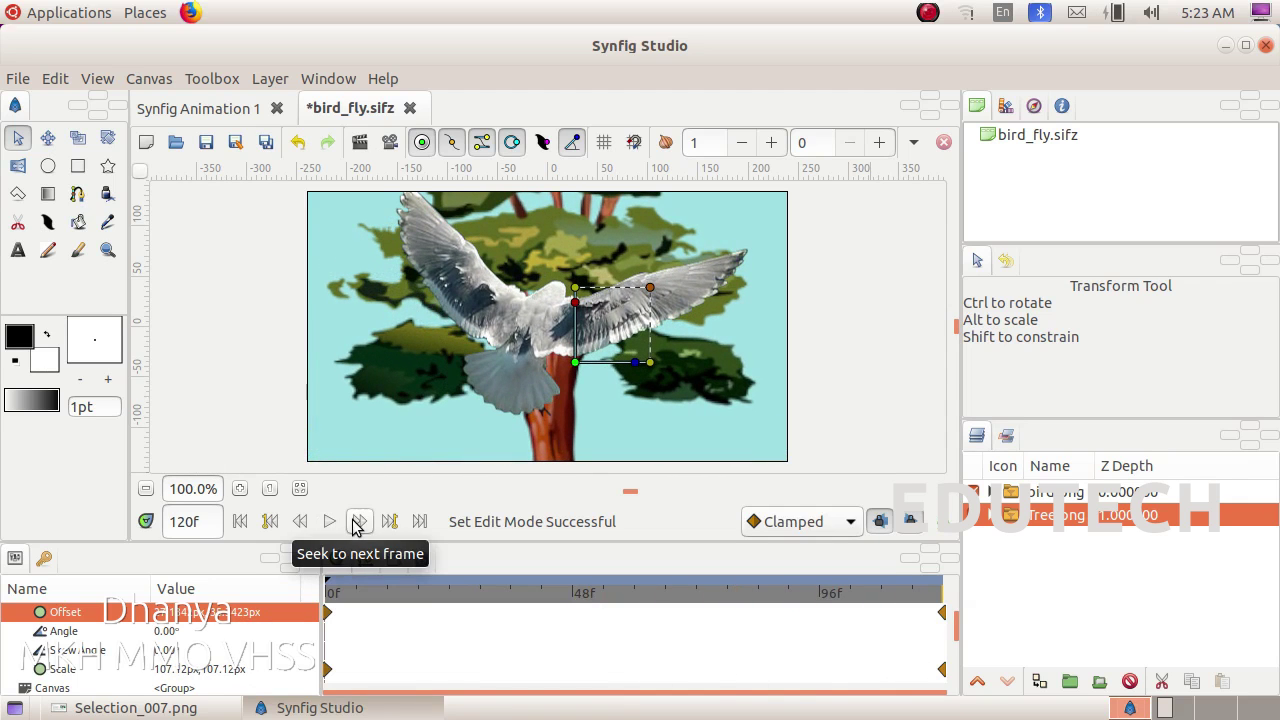
left_click(150, 707)
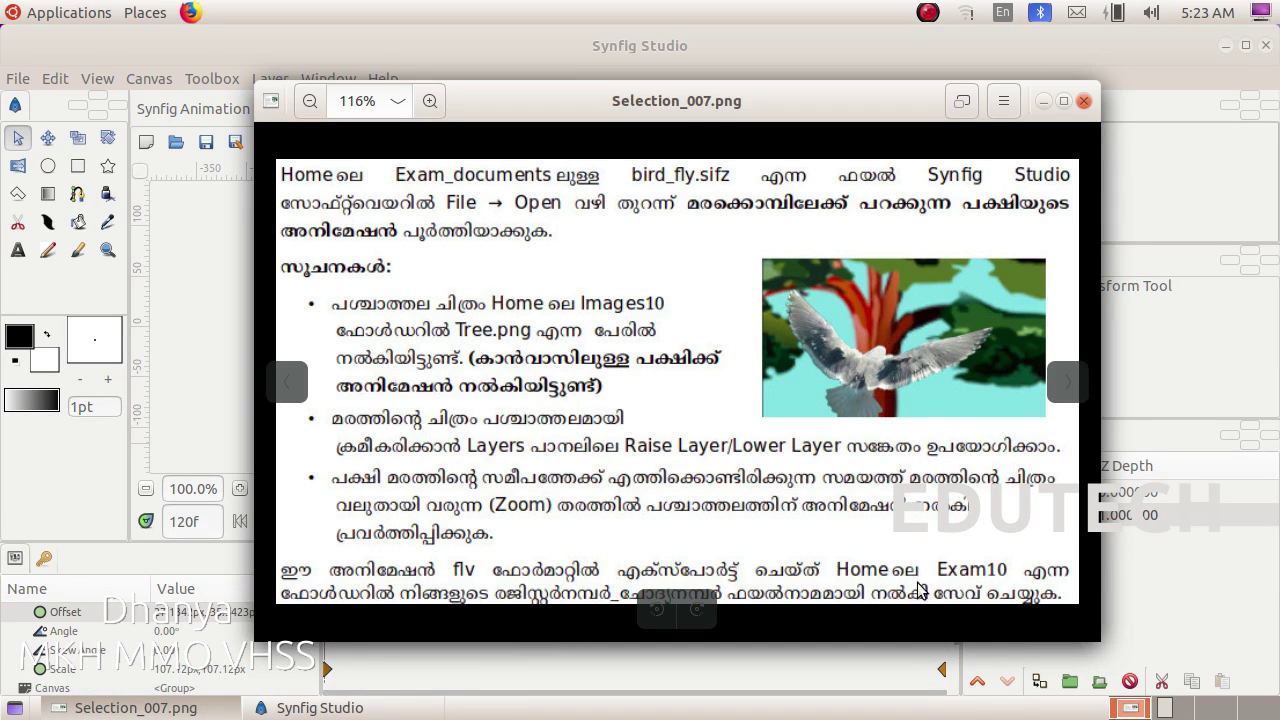
left_click(310, 707)
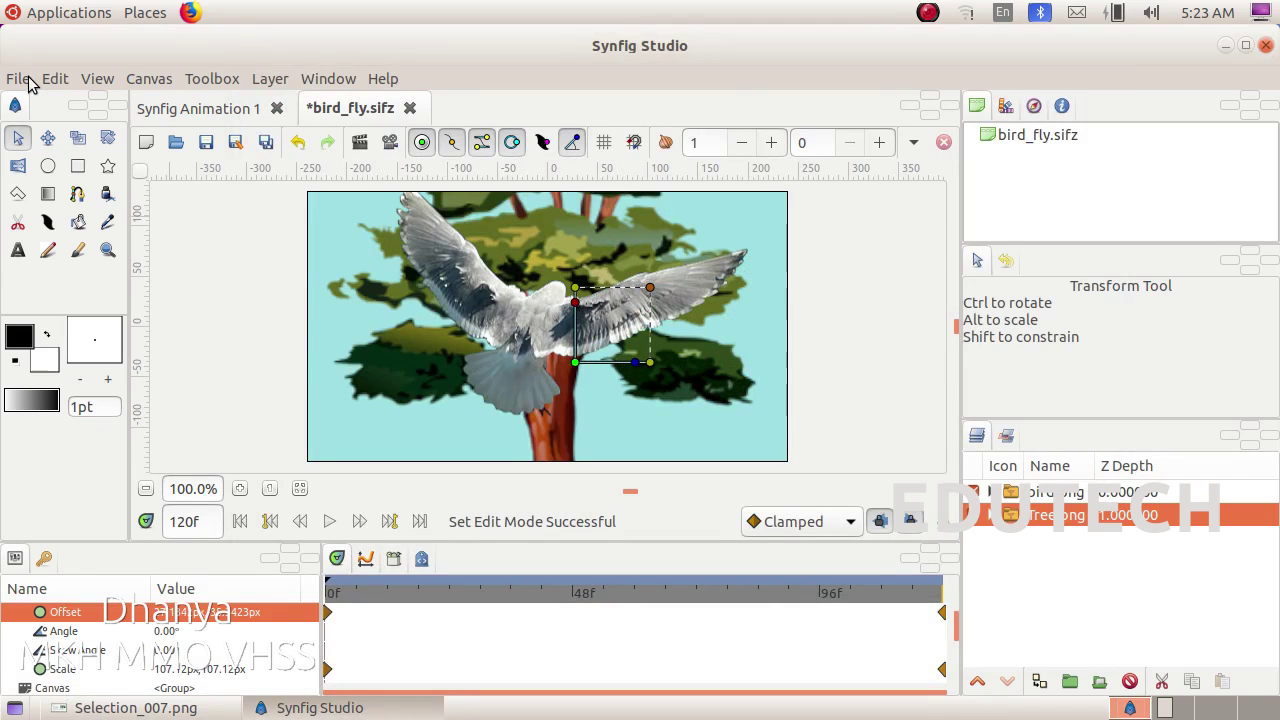
left_click(24, 80)
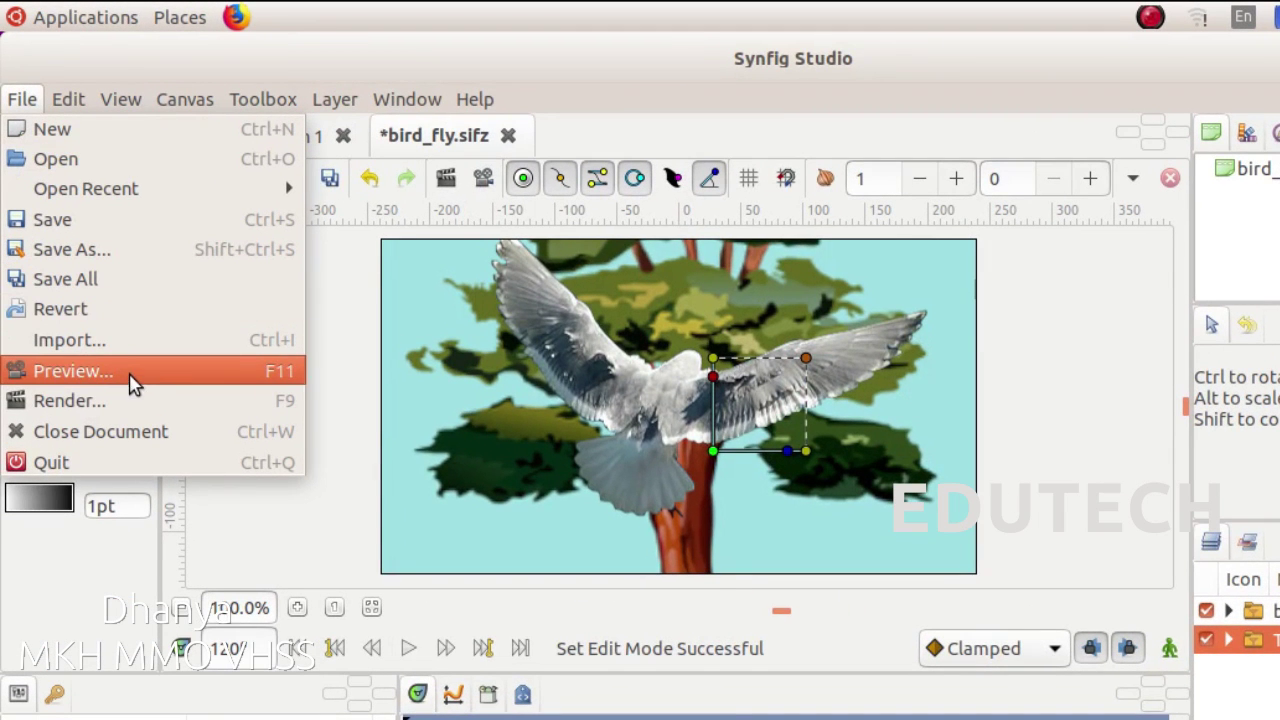
- Render the animation to 45678_4.flv in the Exam10 folder
left_click(100, 403)
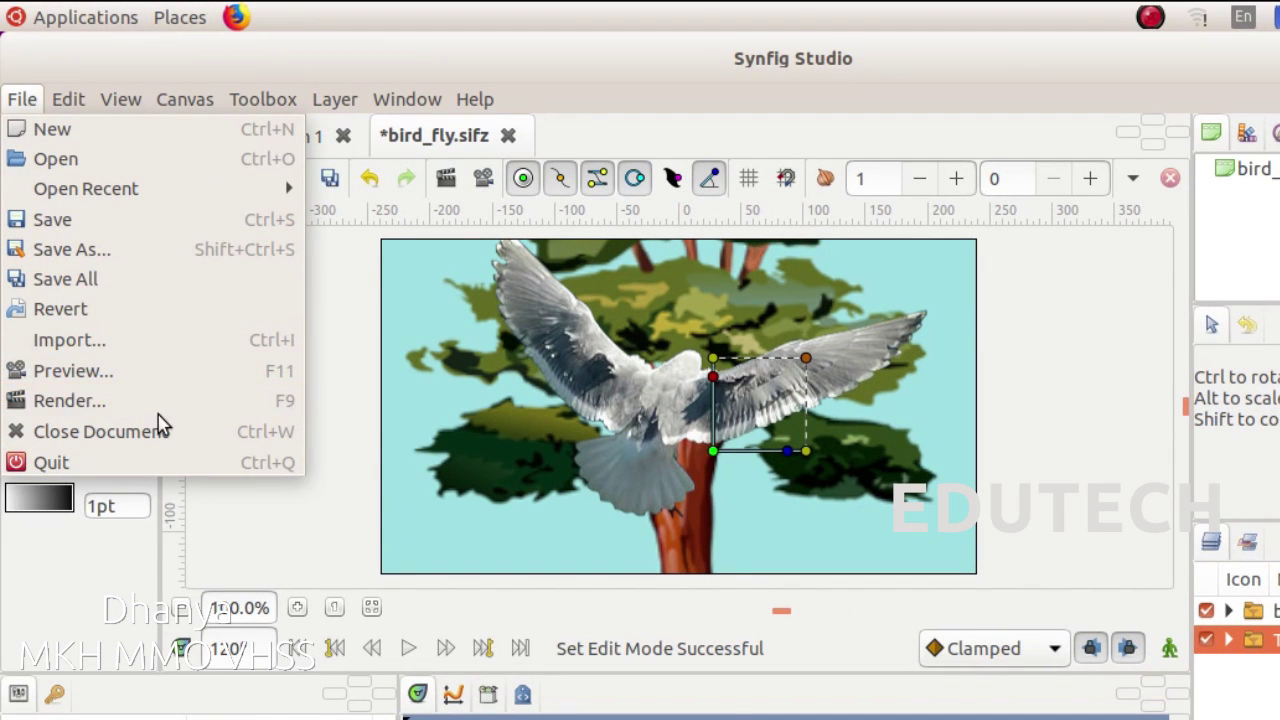
left_click(158, 410)
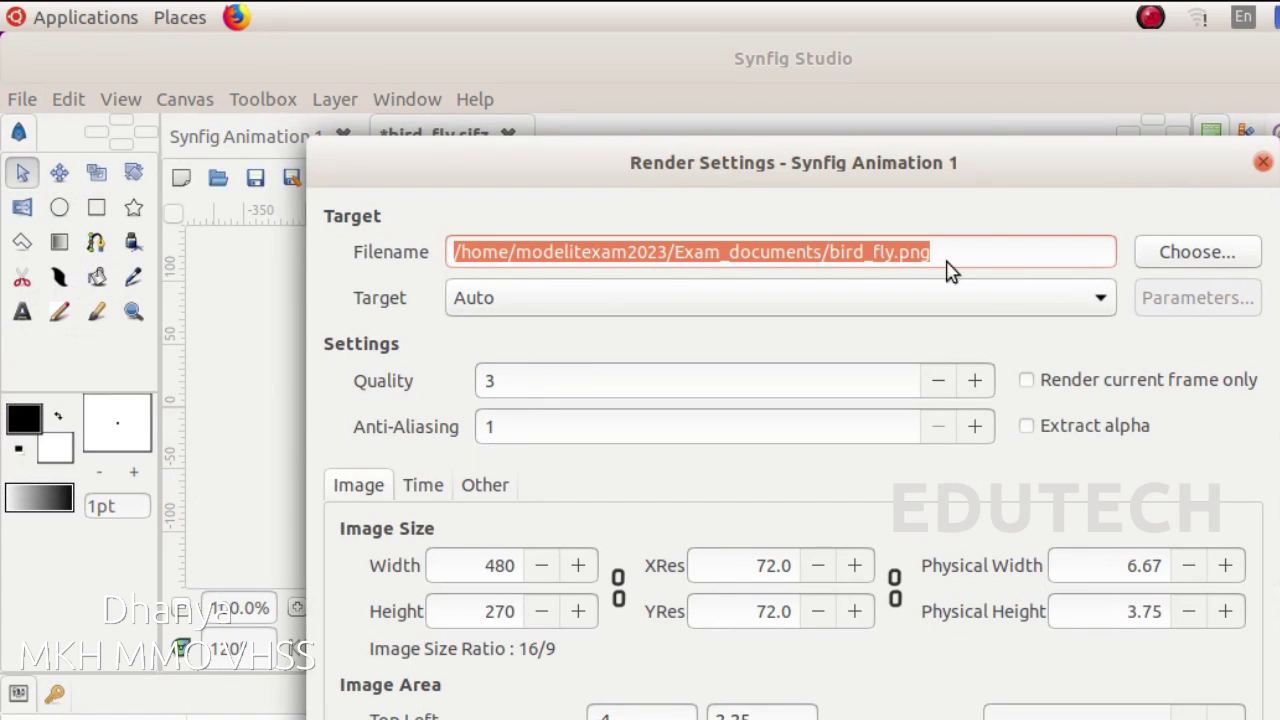
left_click(1213, 257)
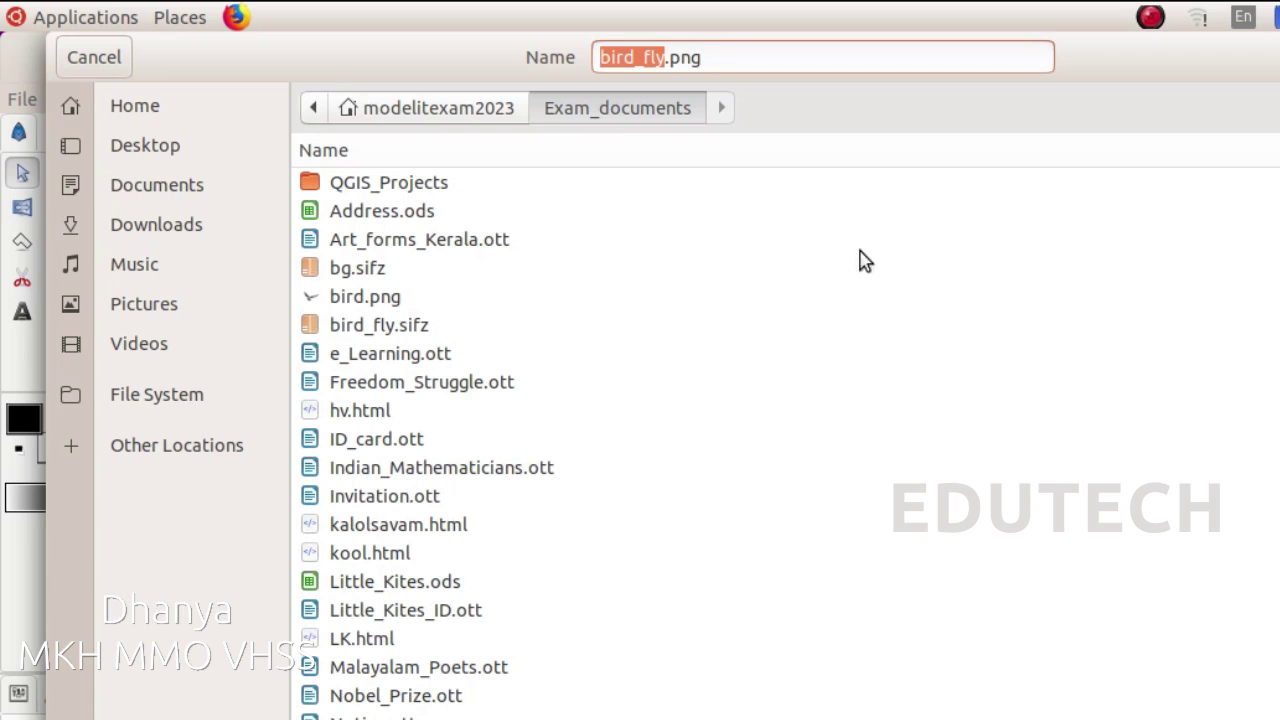
left_click(158, 116)
double_click(357, 272)
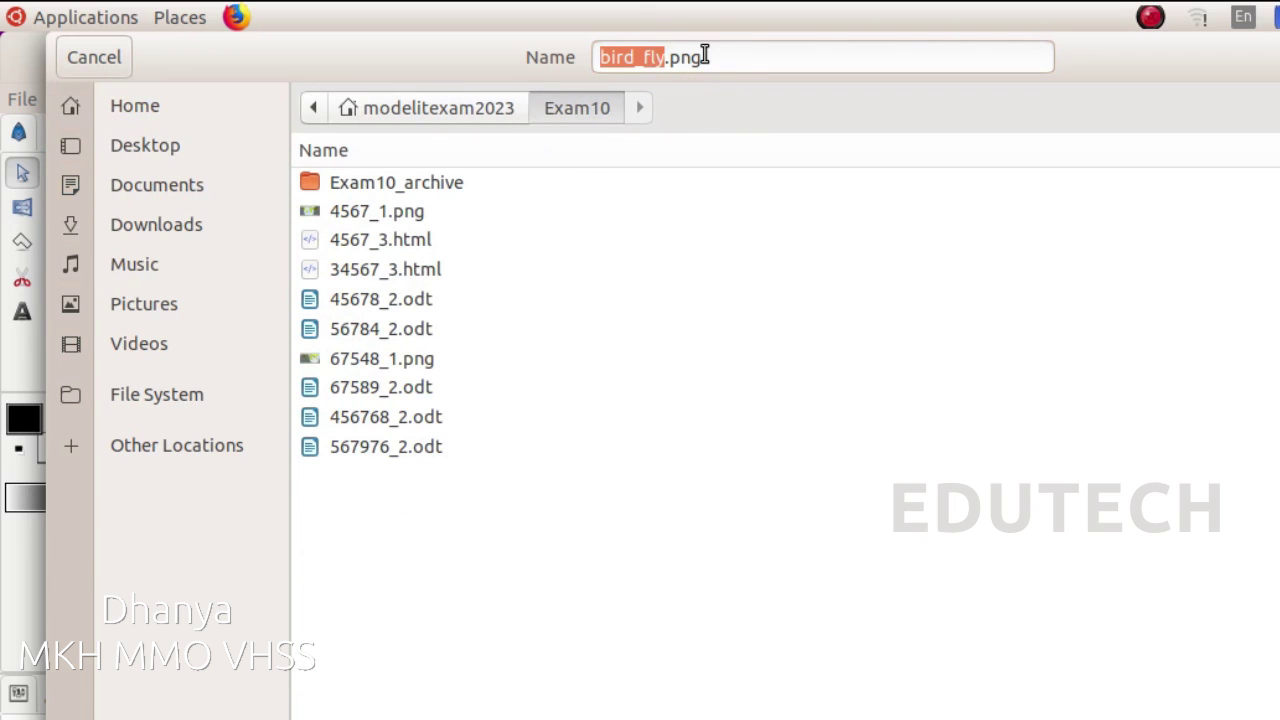
left_click_drag(703, 52, 579, 45)
key("BackSpace")
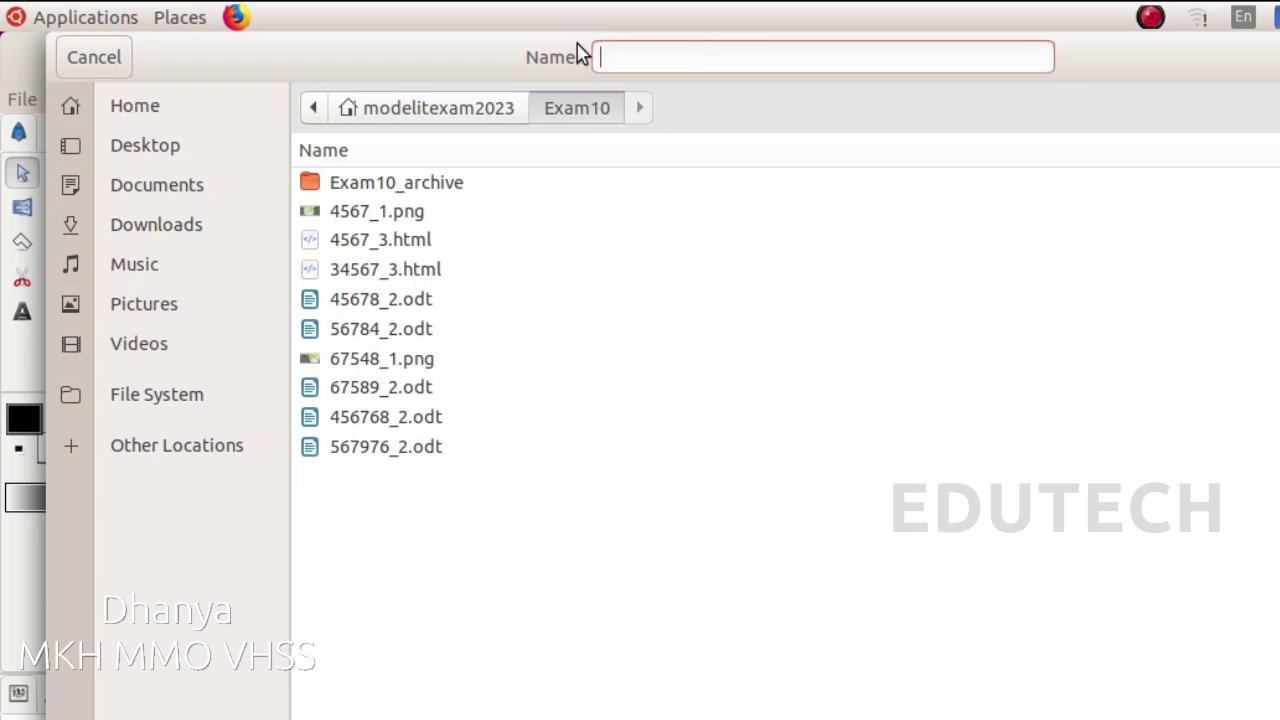
type("4")
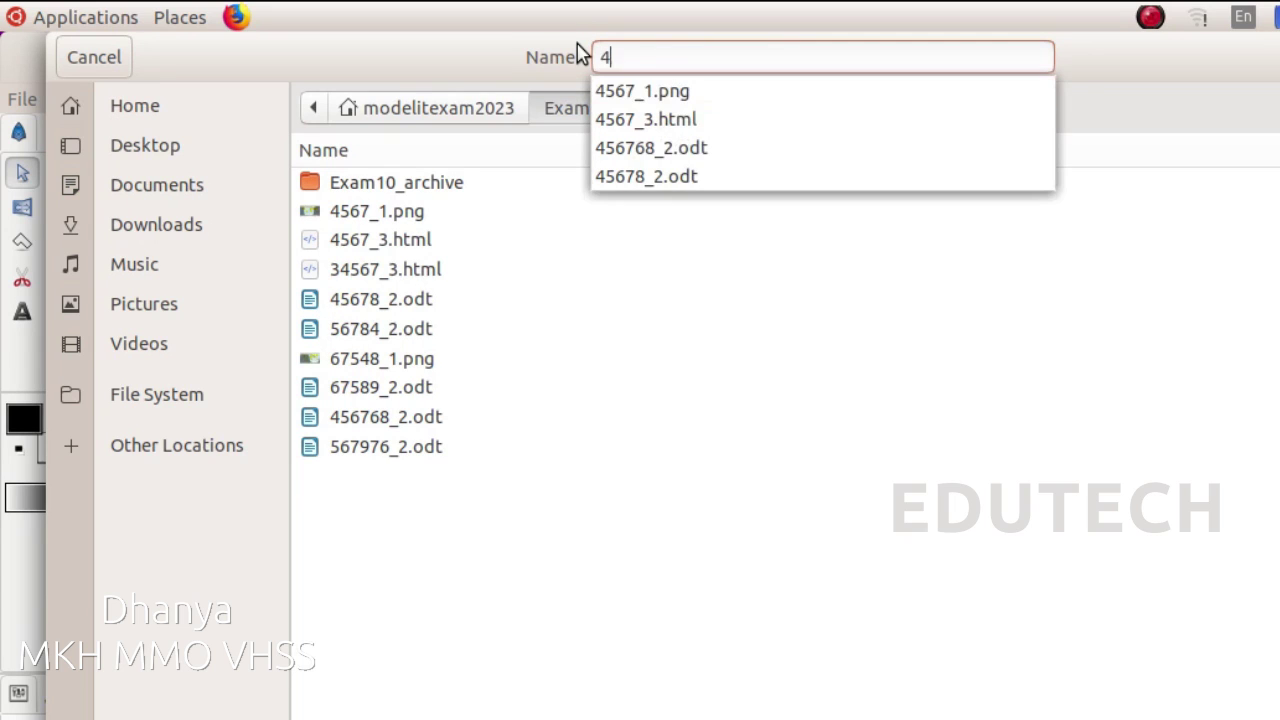
type("5678")
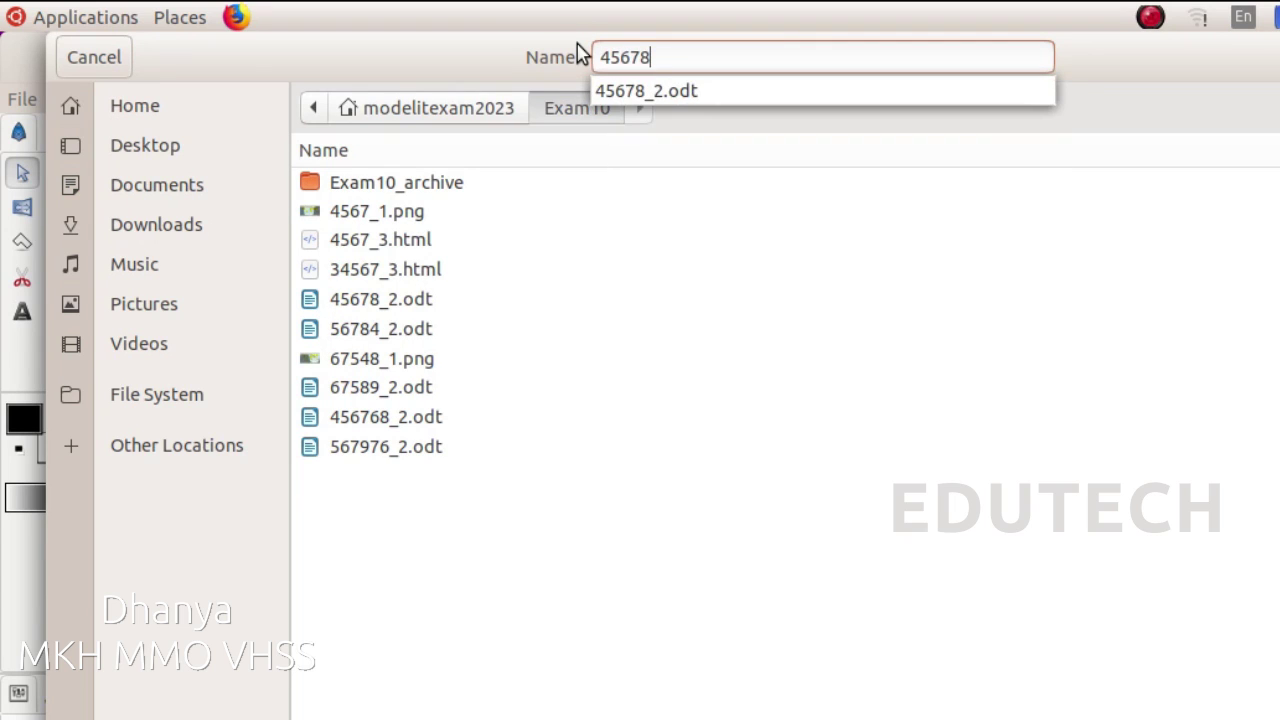
type("_4.flv")
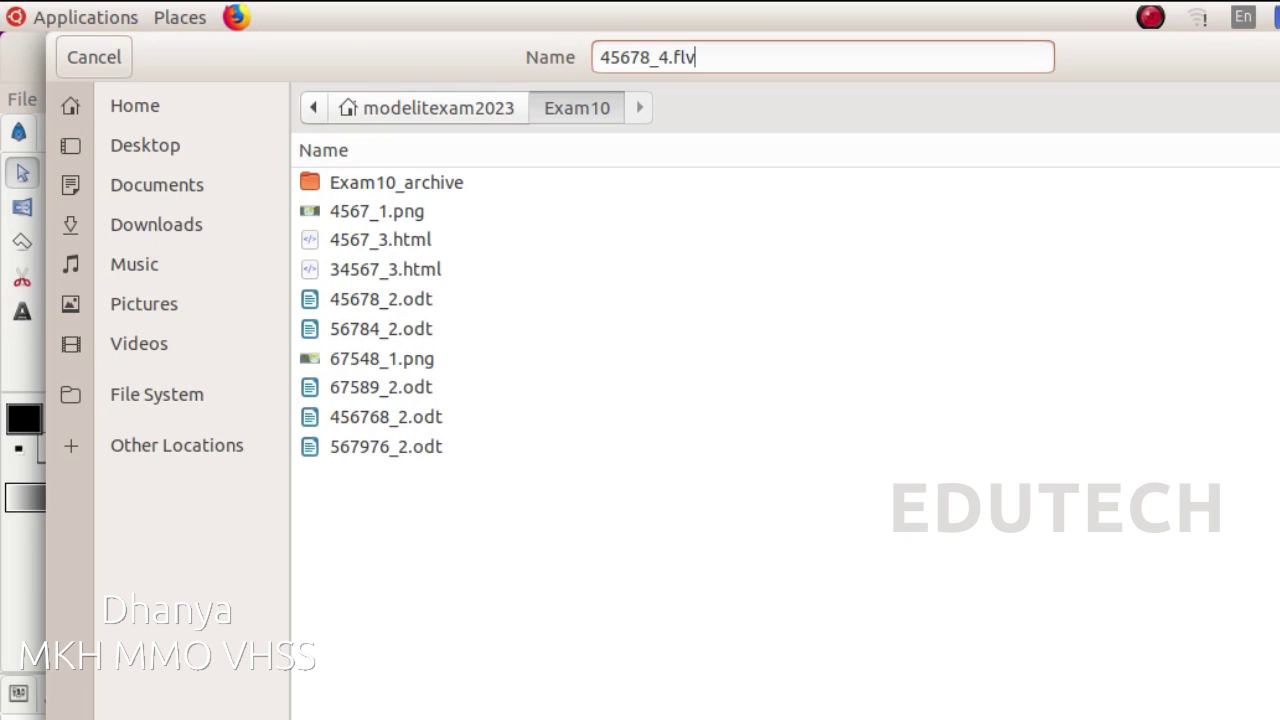
key("Return")
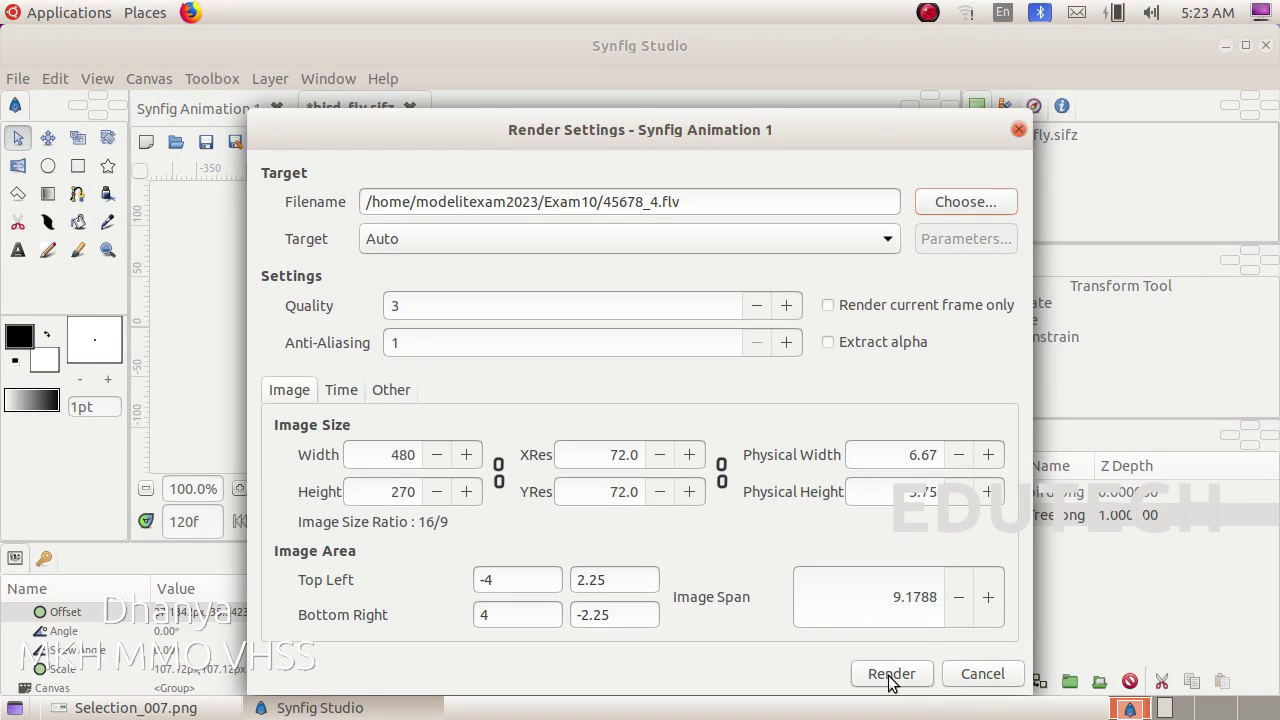
left_click(891, 674)
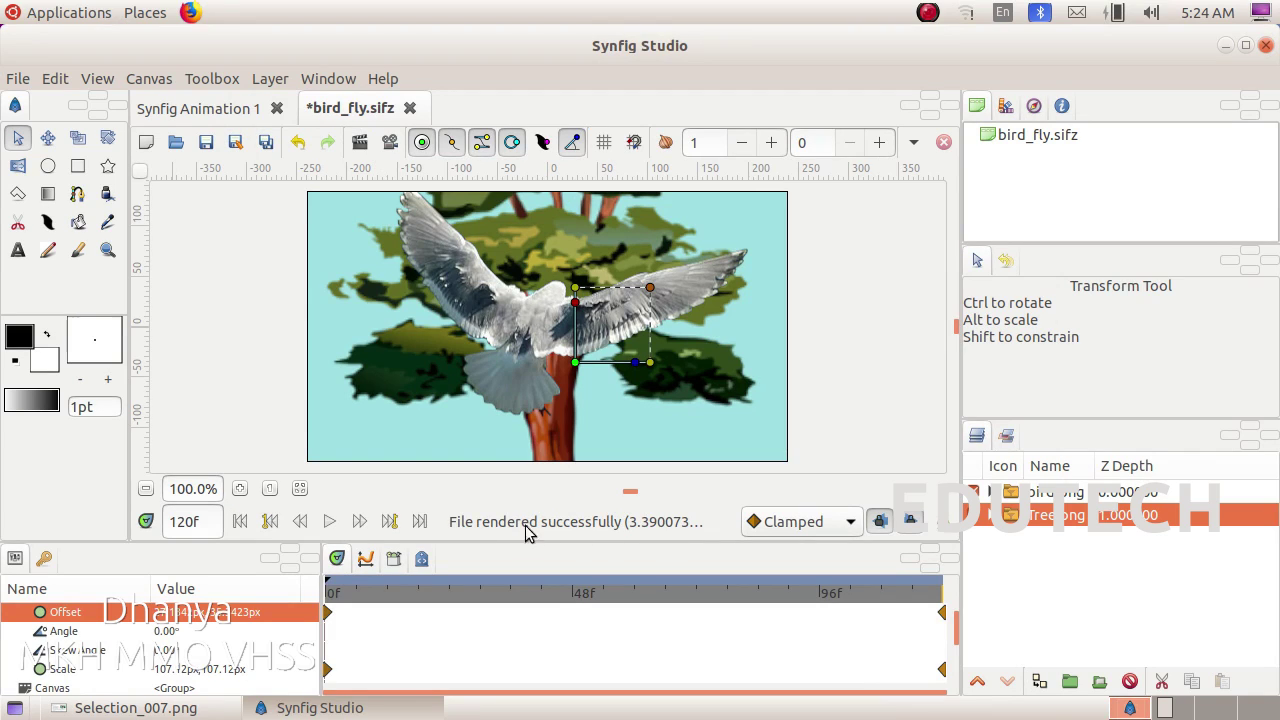
- Open Home > Exam10 and play 45678_4.flv in Videos
left_click(160, 13)
left_click(174, 45)
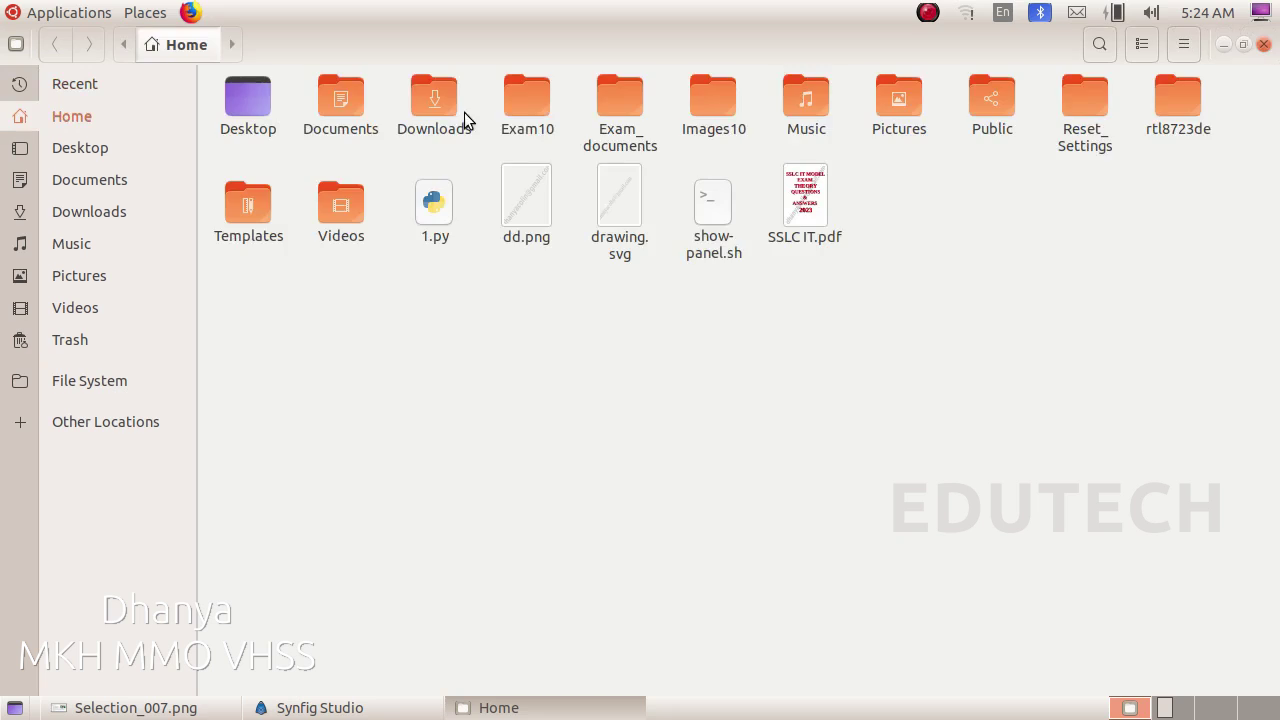
left_click(520, 133)
double_click(520, 133)
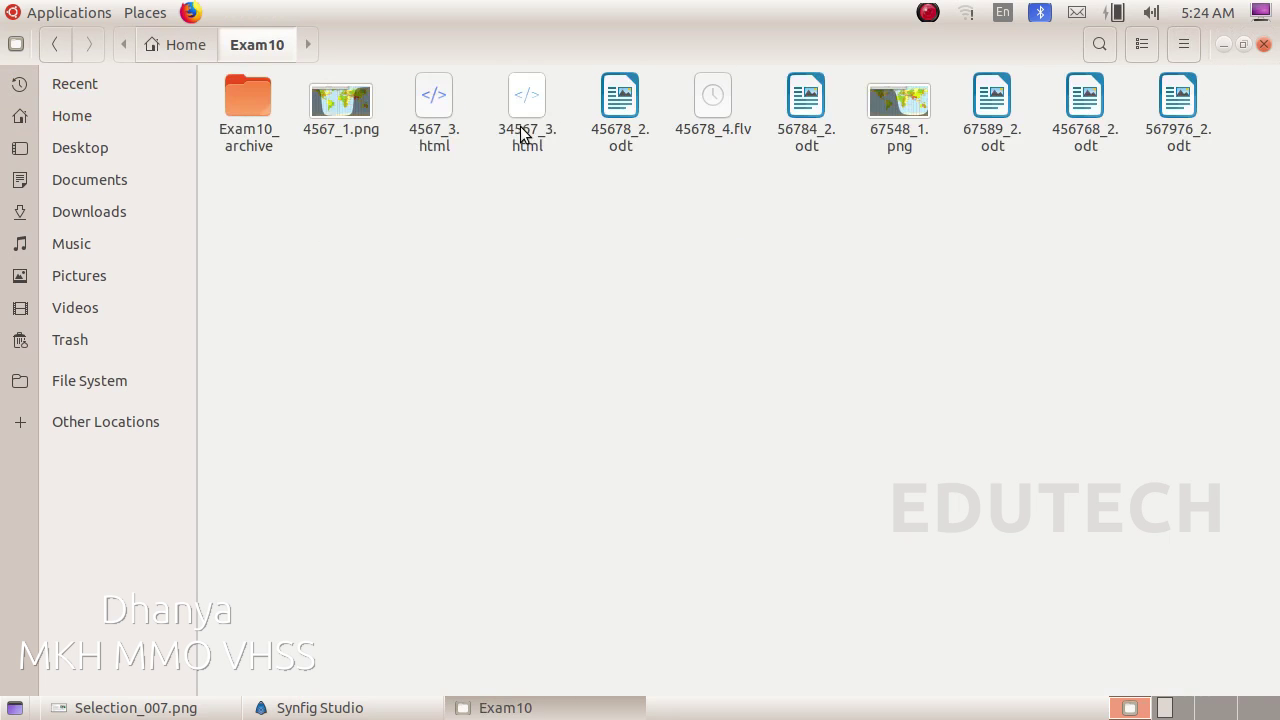
left_click(716, 136)
double_click(715, 135)
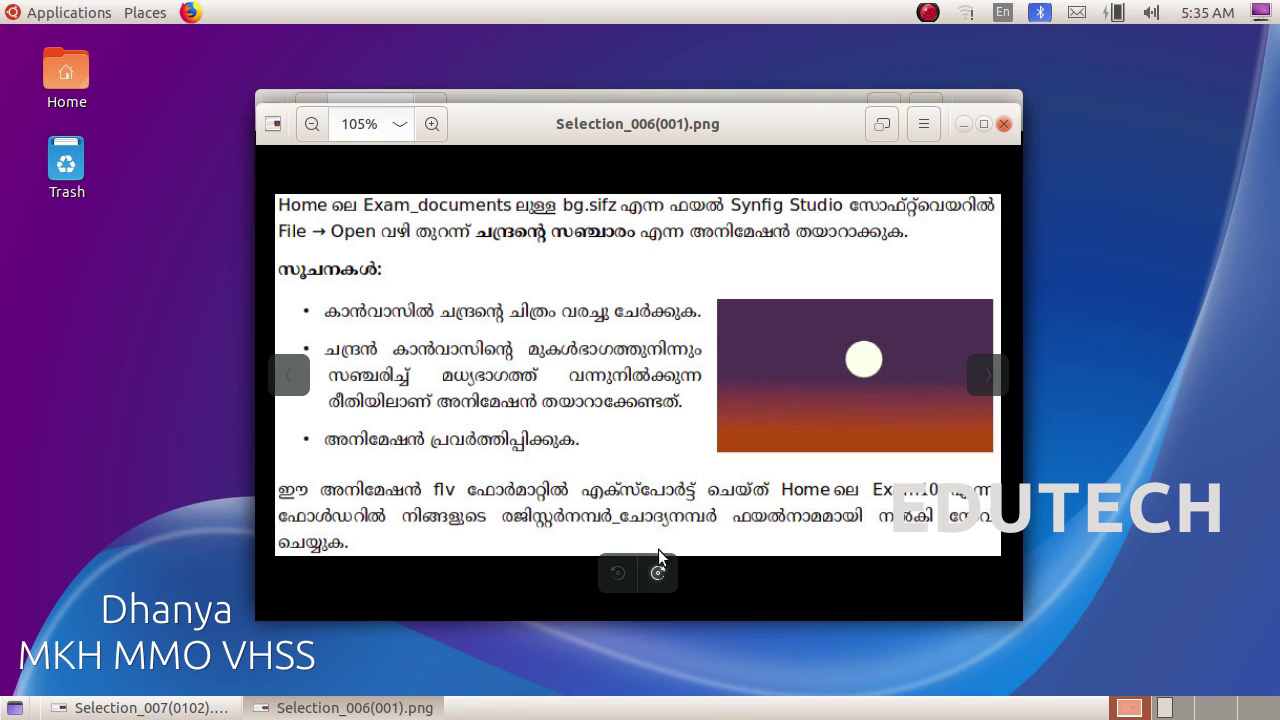
- Raise the Selection_007(0102).png moon task sheet, then open the Applications menu
left_click(786, 96)
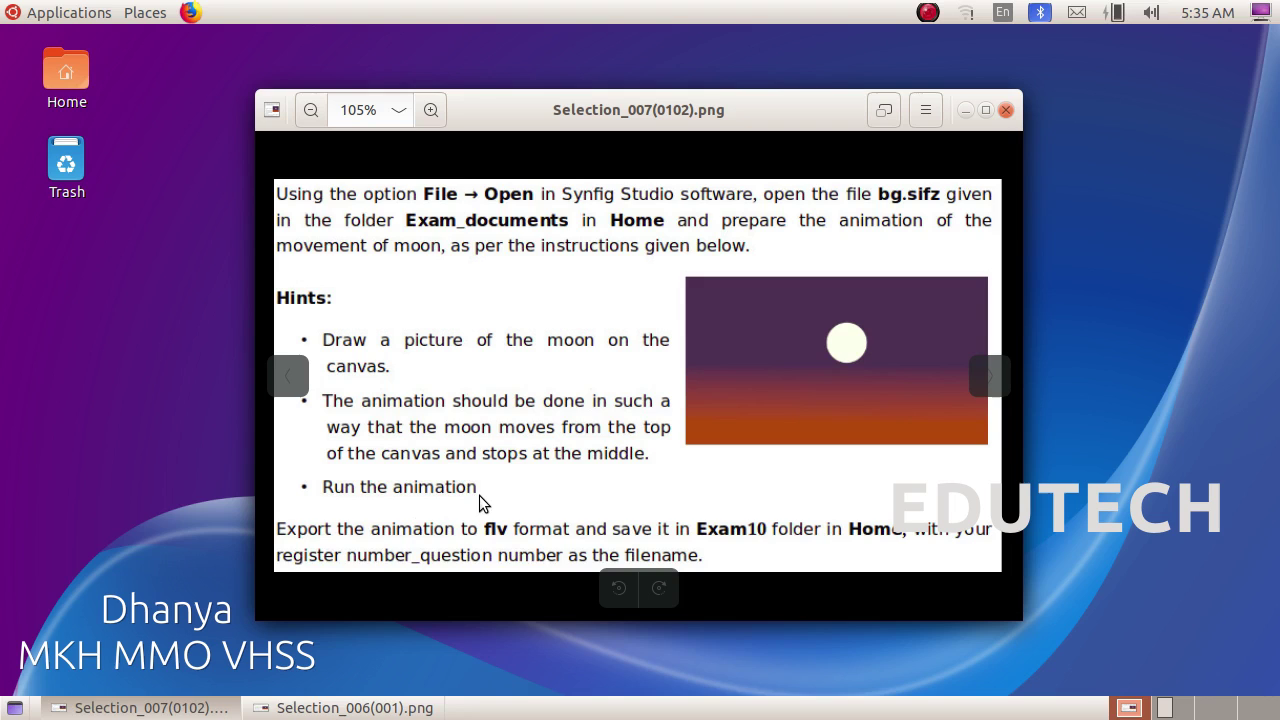
left_click(35, 12)
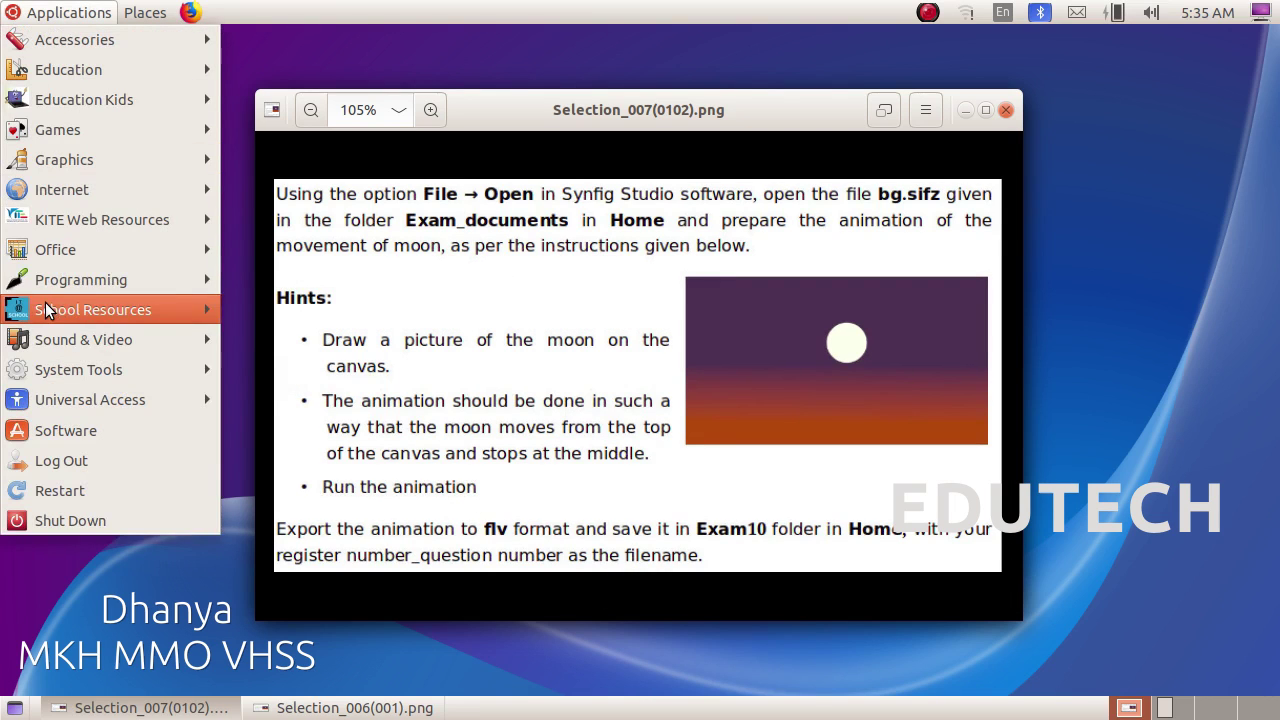
- Launch Synfig Studio with a blank canvas, glance at the task sheet, then open the File menu
mouse_move(110, 162)
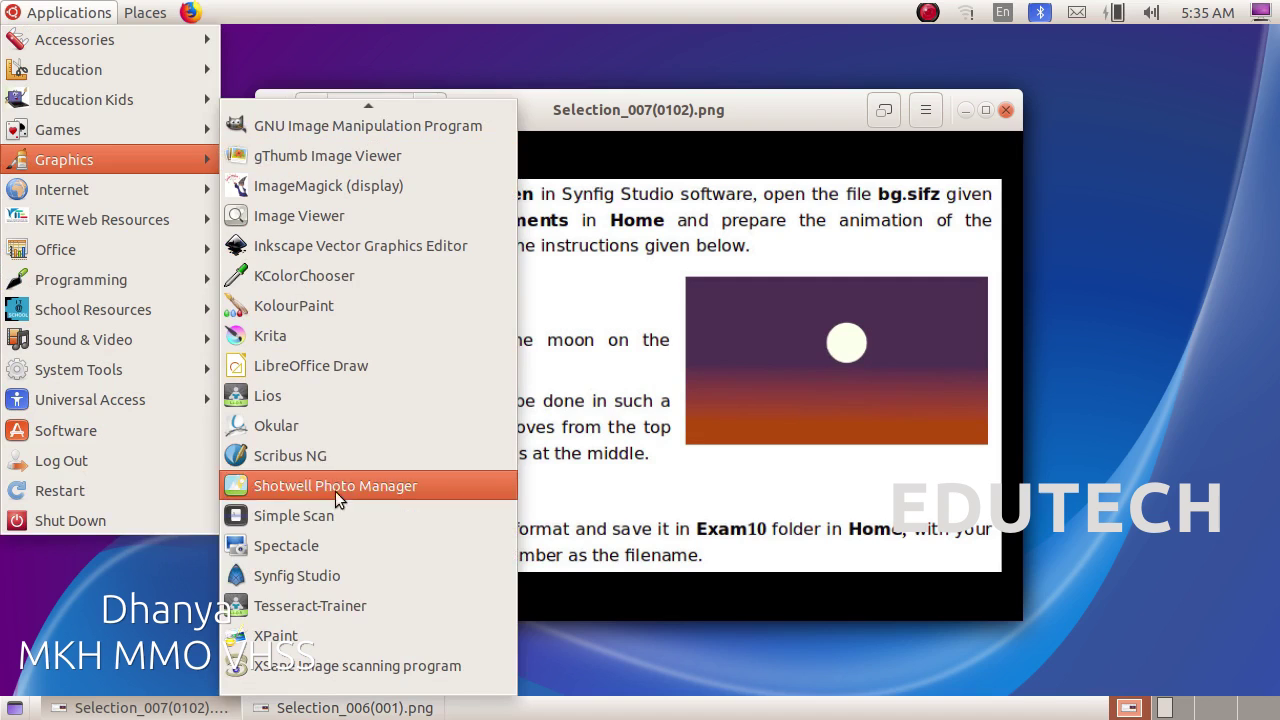
left_click(353, 583)
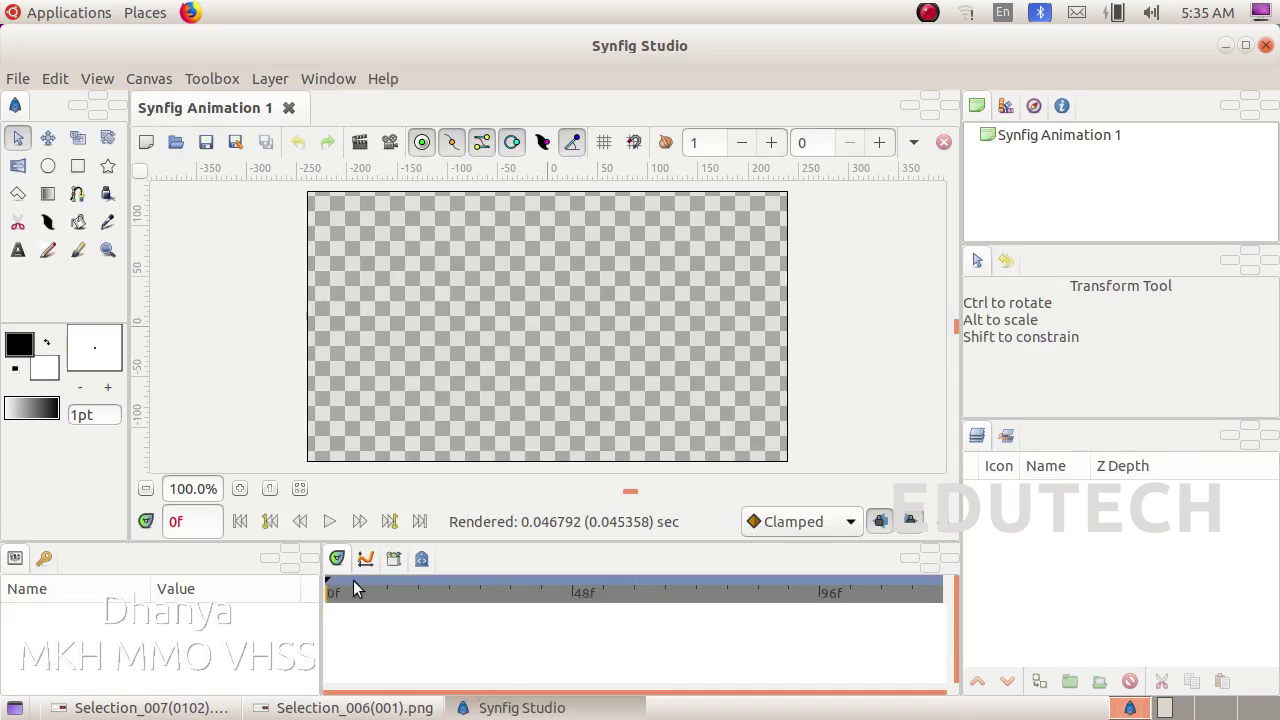
left_click(136, 708)
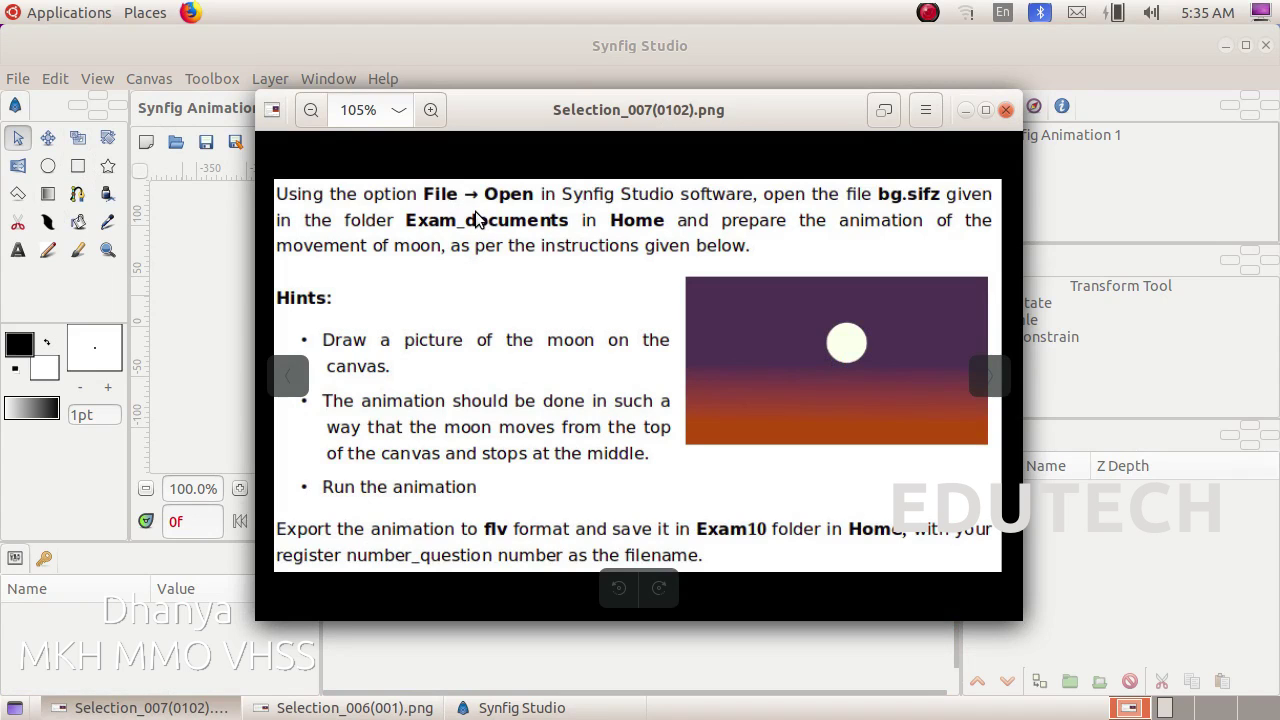
left_click(18, 80)
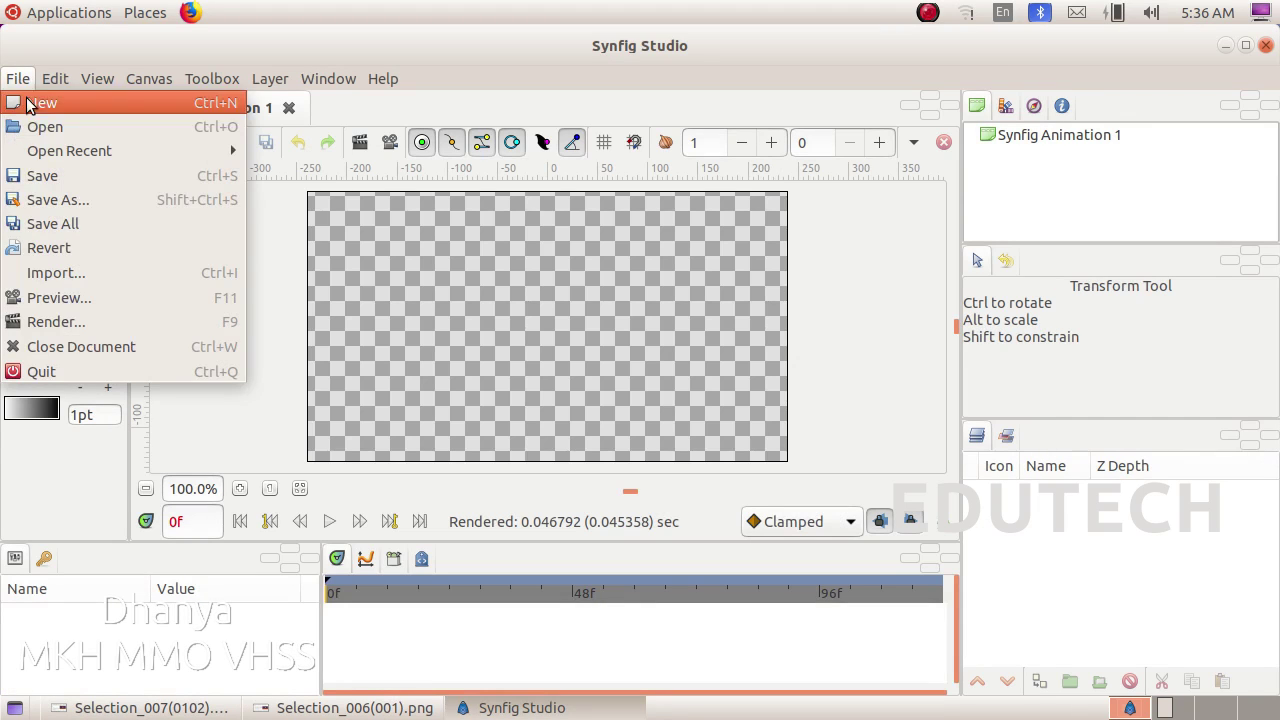
- Open bg.sifz from Home > Exam_documents, then bring the task sheet back up
left_click(40, 120)
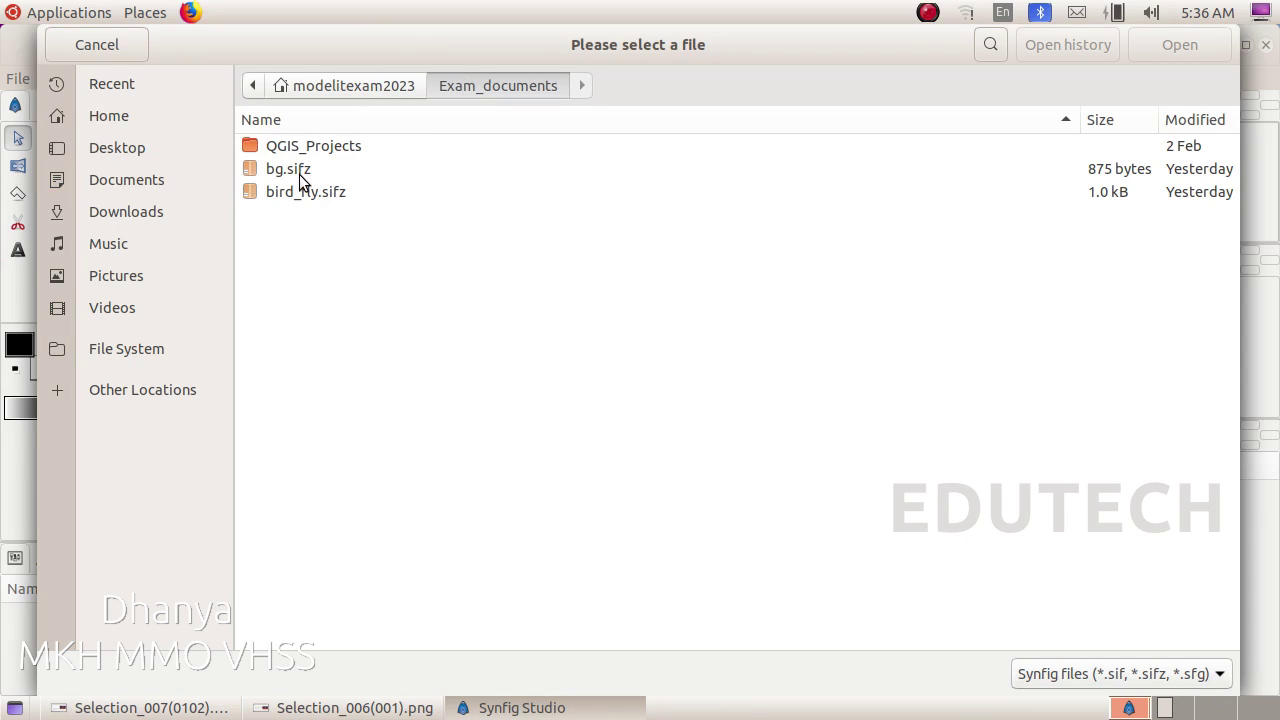
left_click(157, 118)
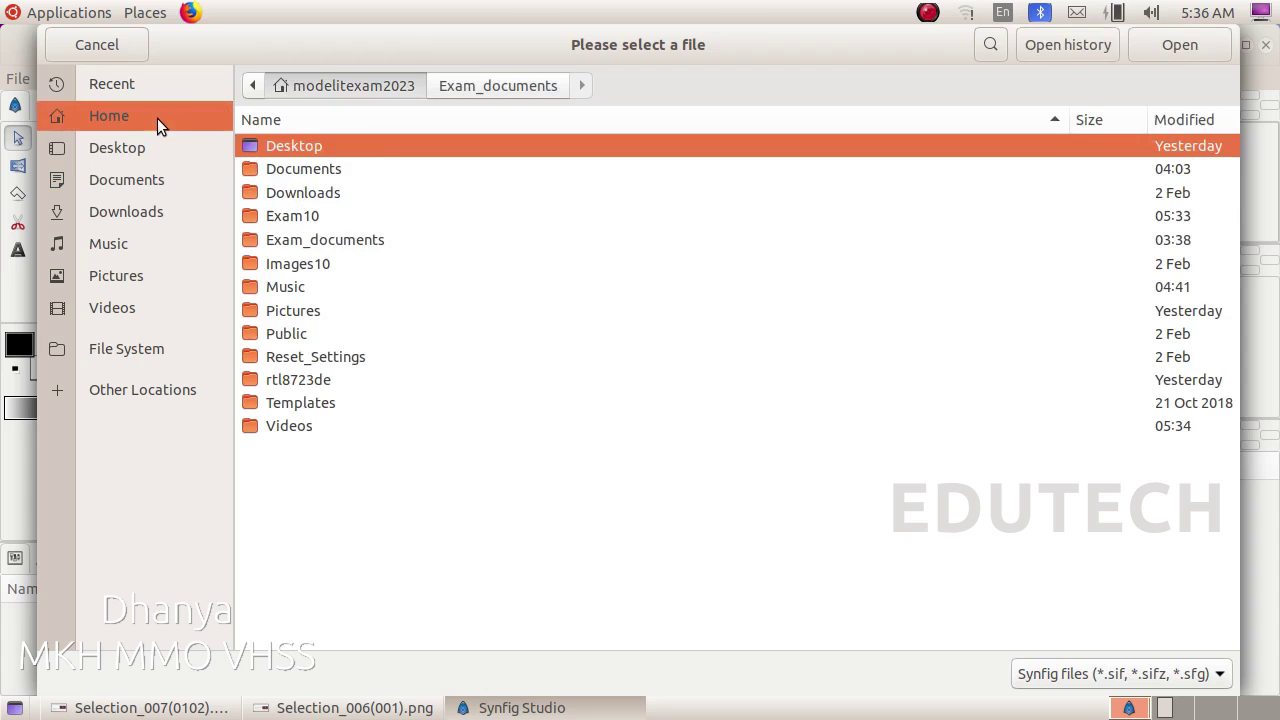
double_click(307, 241)
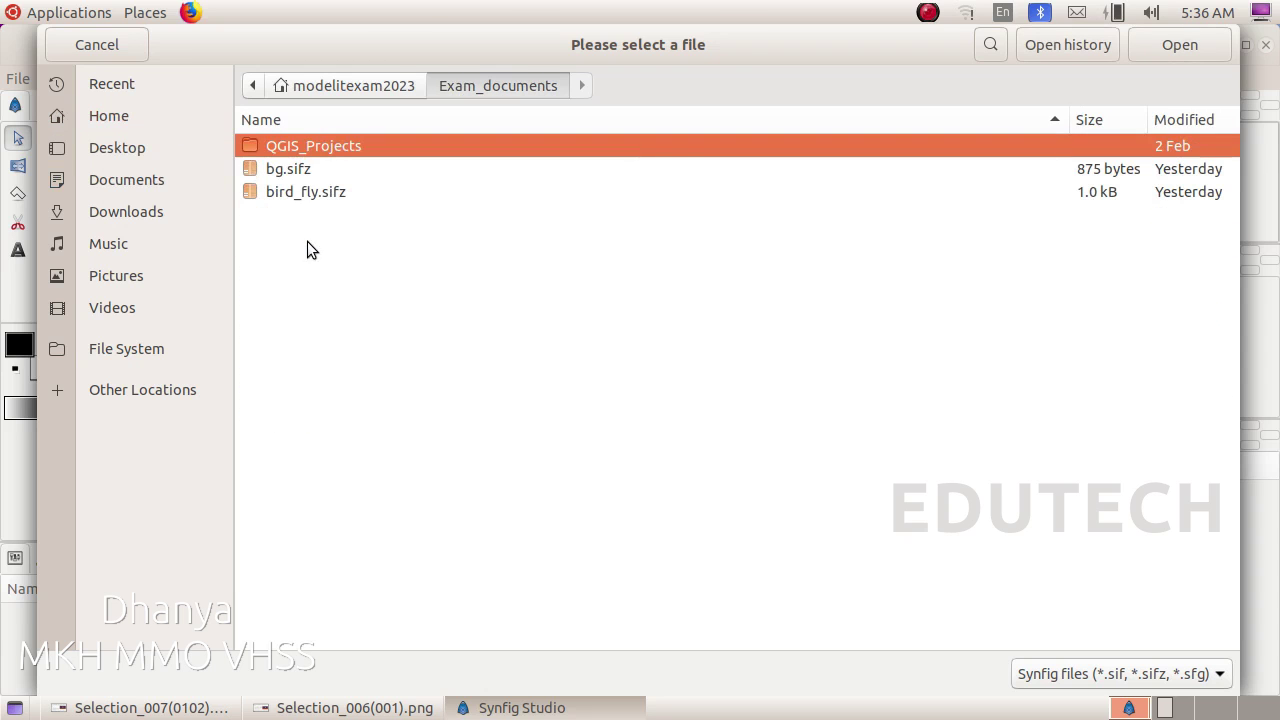
left_click(283, 170)
left_click(1172, 56)
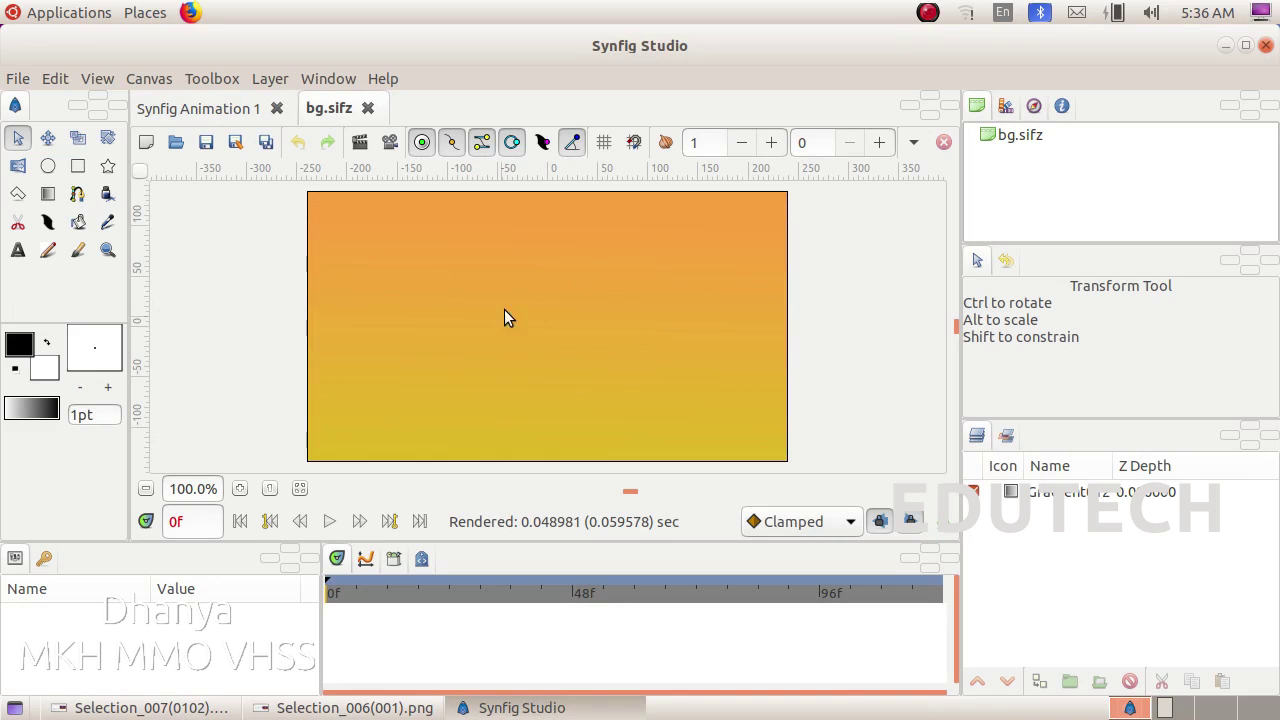
left_click(150, 707)
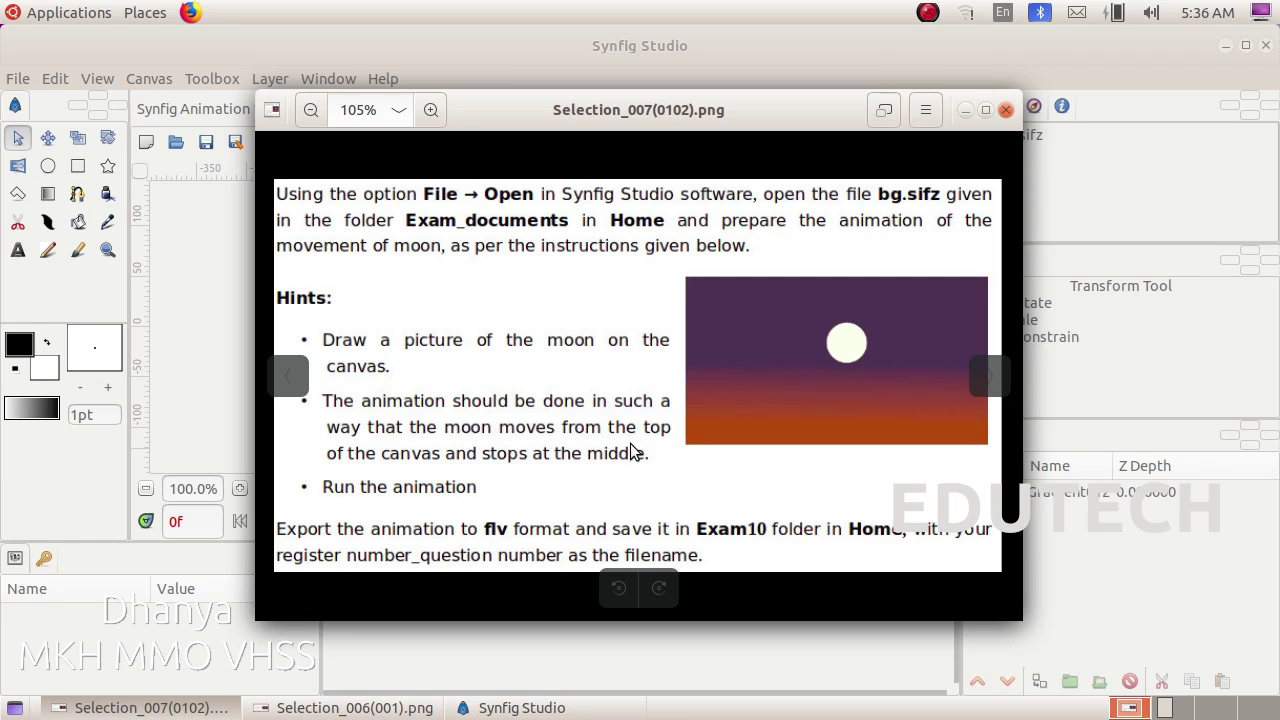
- Bring the bg.sifz gradient canvas in Synfig back in front of the instructions image
left_click(211, 294)
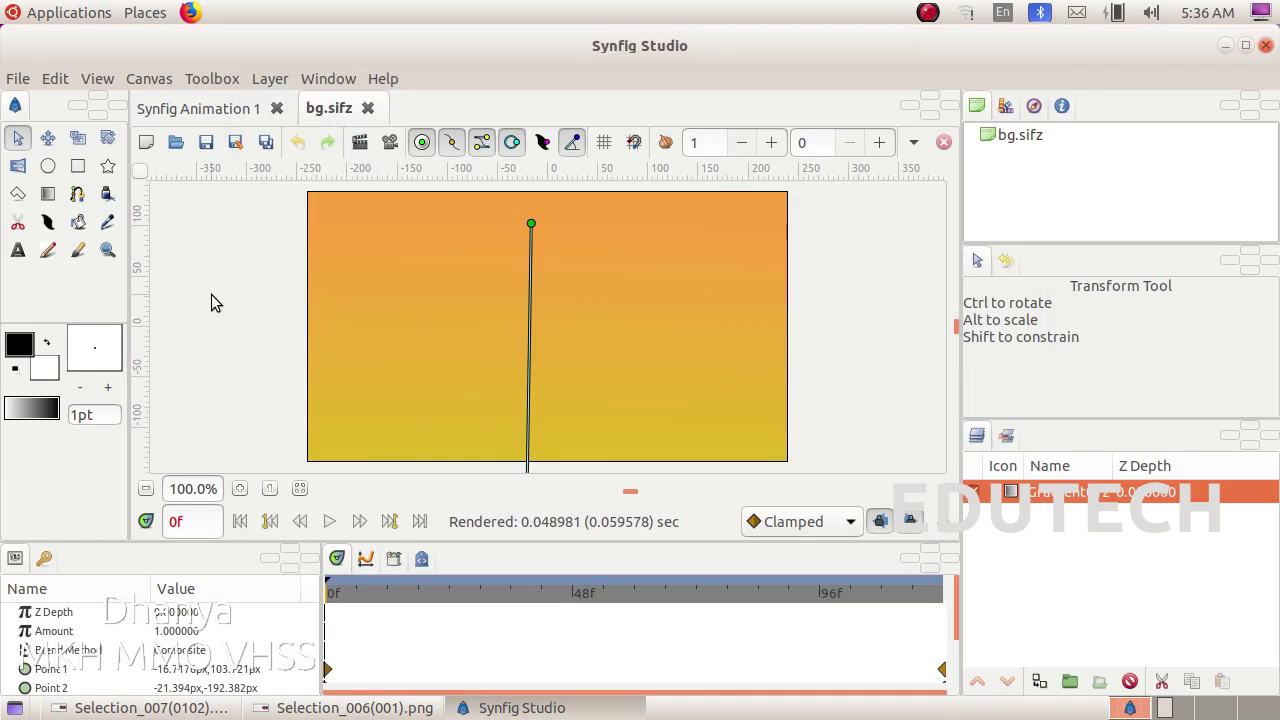
- Set the Circle Tool fill to white and draw a small moon circle at the canvas's top-left
left_click(51, 173)
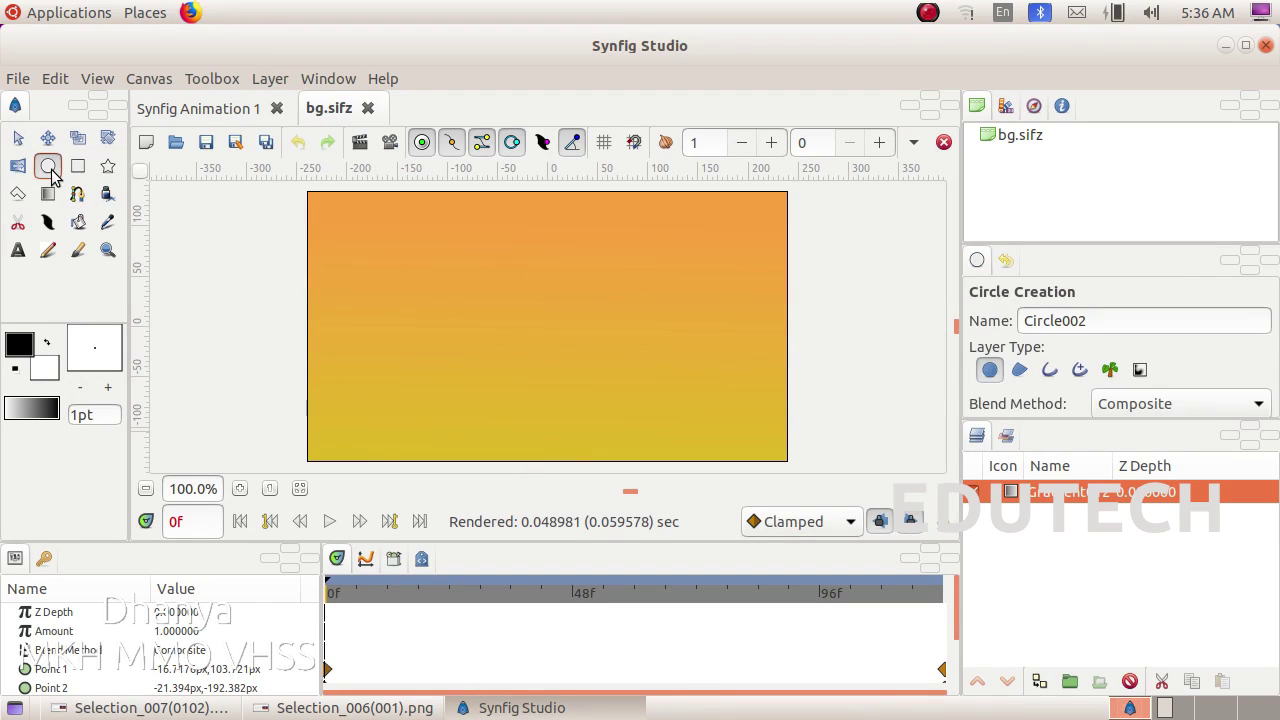
left_click(45, 370)
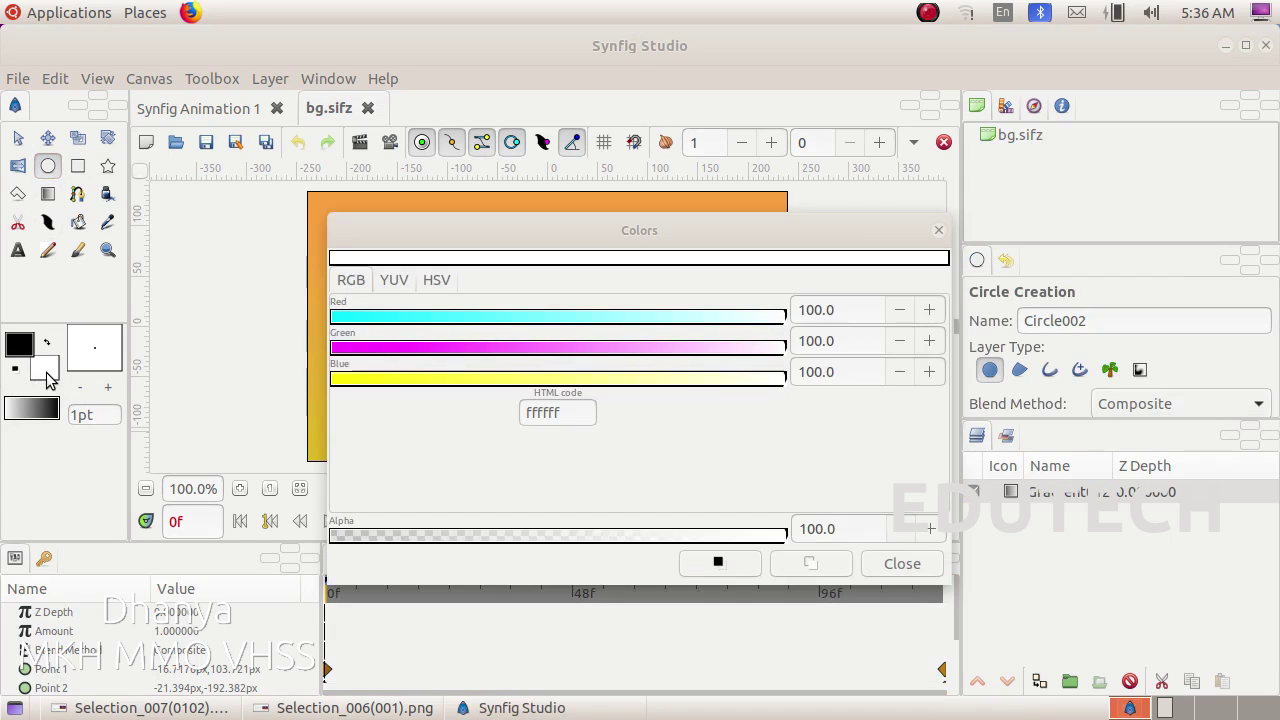
left_click(442, 280)
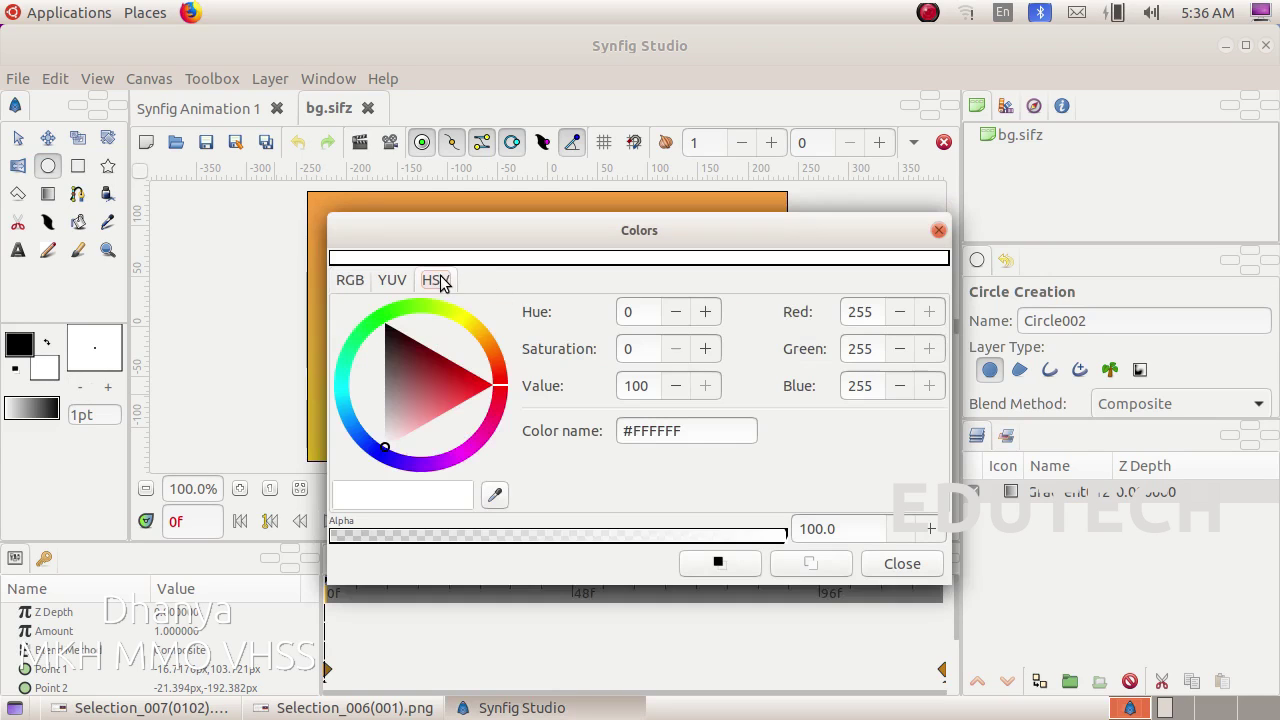
left_click_drag(402, 420, 381, 447)
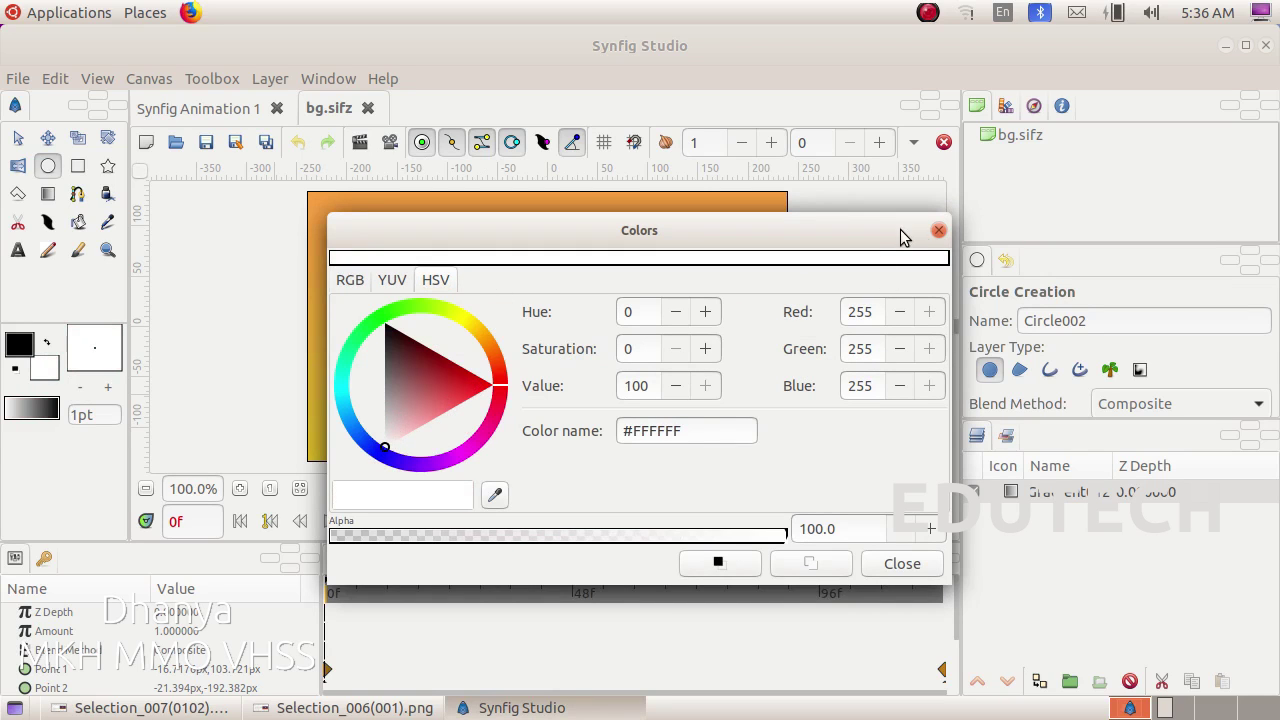
left_click(938, 230)
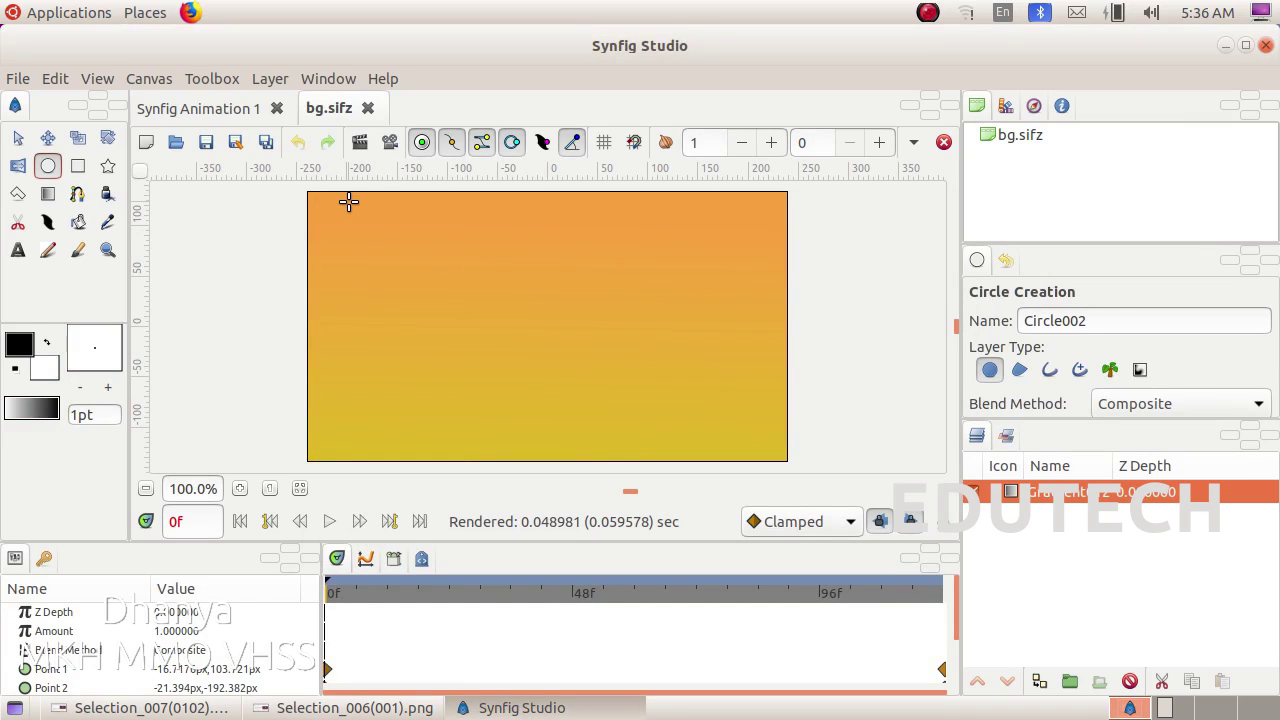
left_click_drag(349, 205, 366, 233)
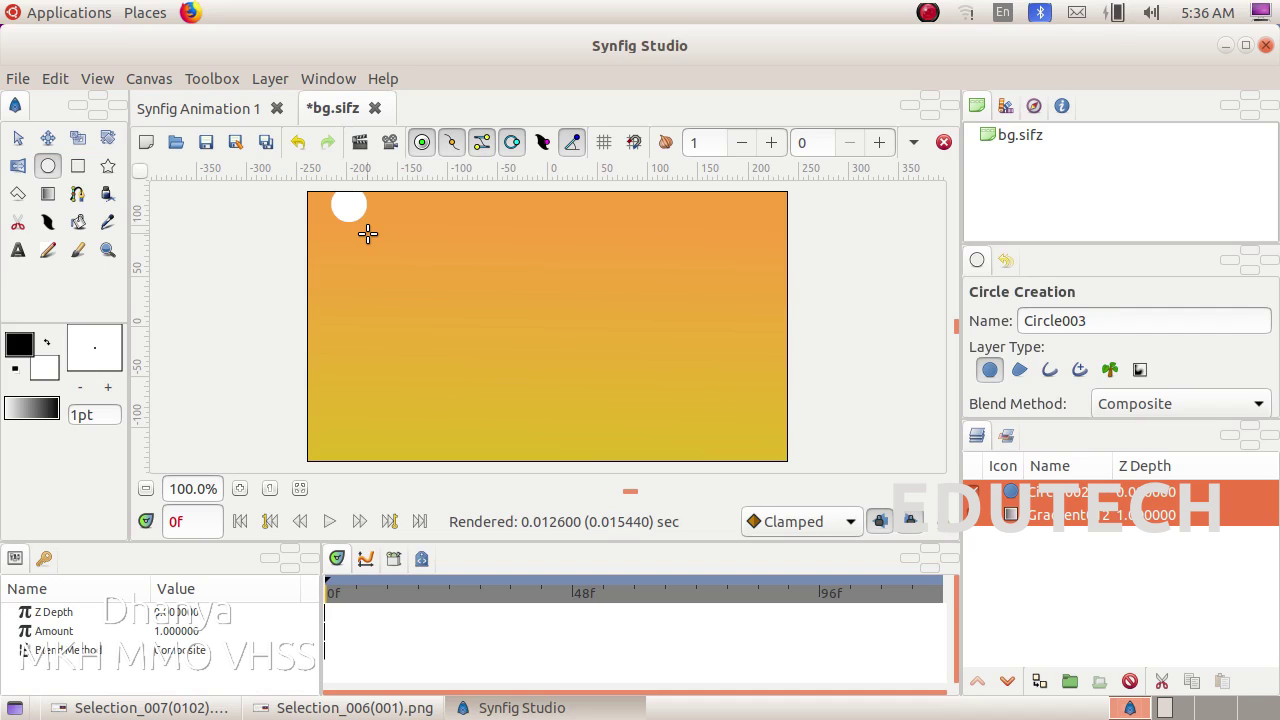
left_click(18, 137)
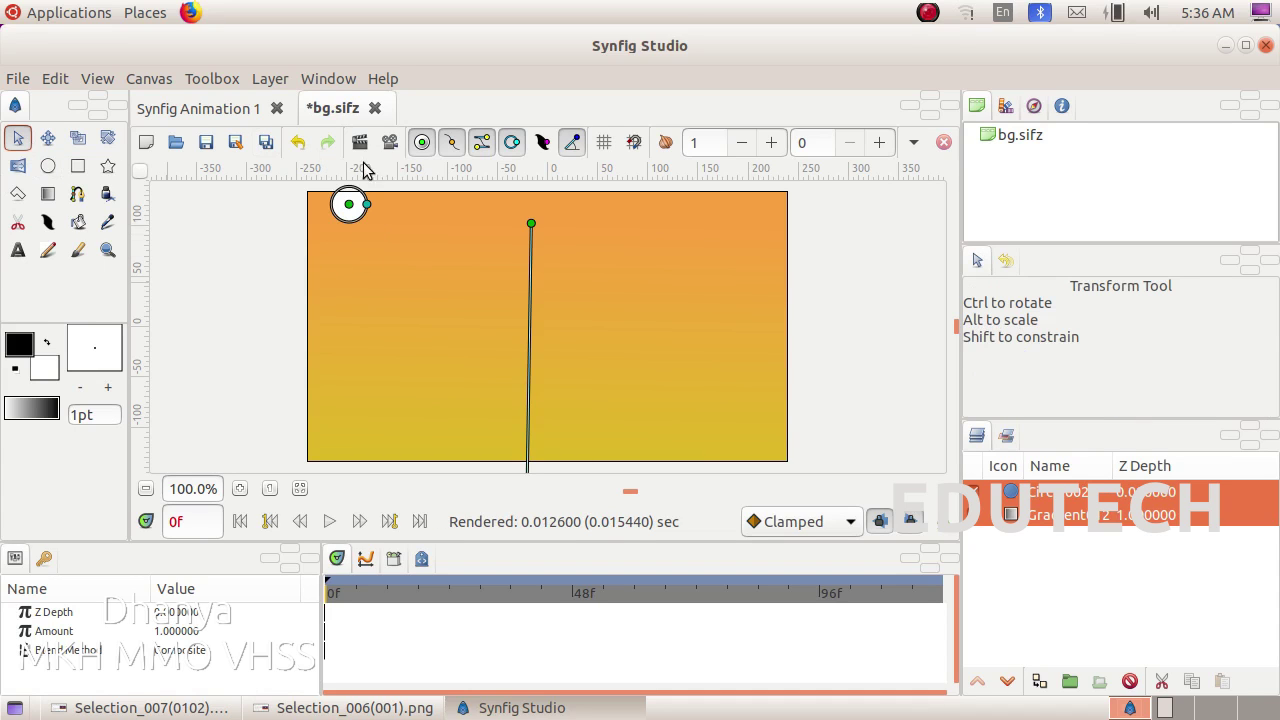
- In animate mode, move the moon circle to the canvas centre at frame 120
left_click(371, 241)
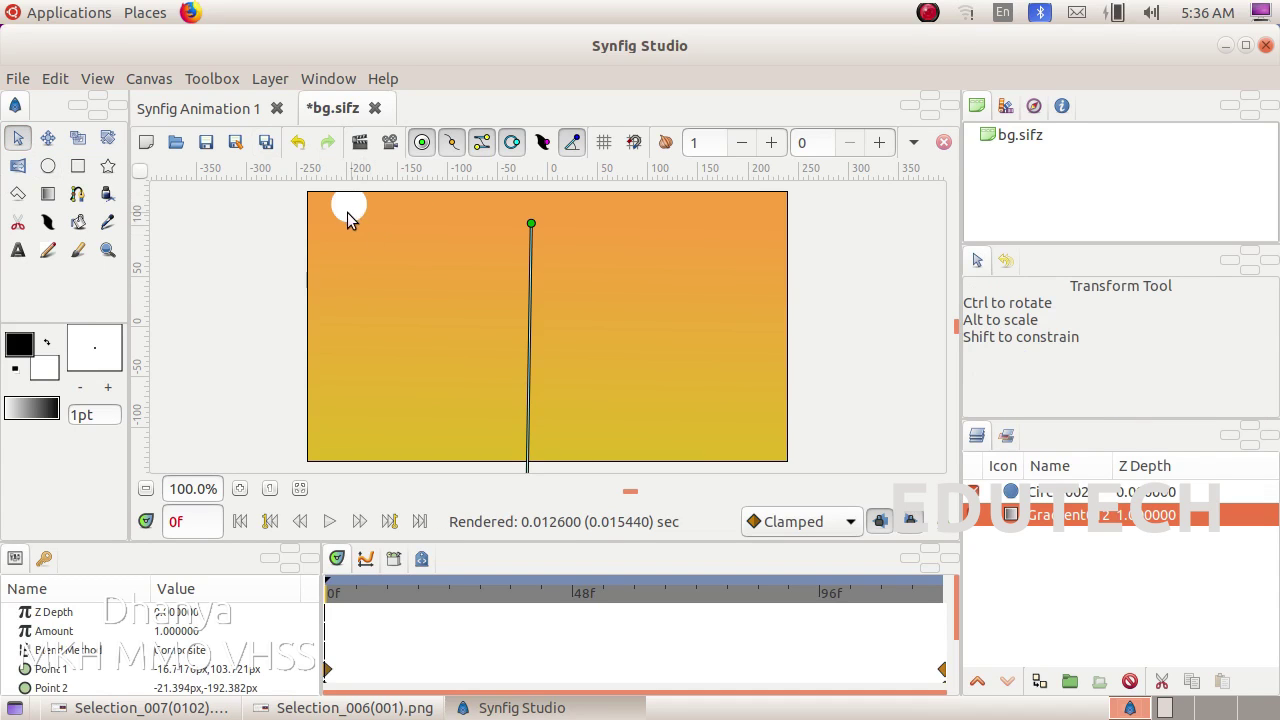
left_click(347, 212)
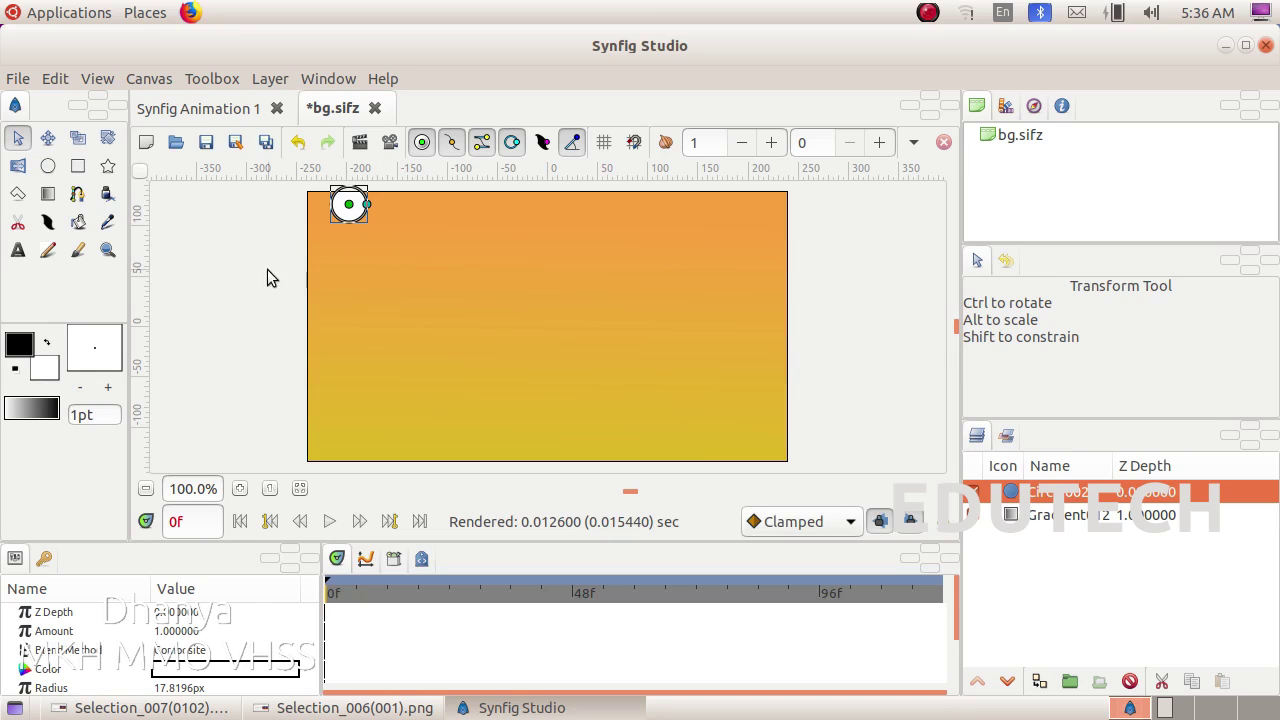
left_click(948, 528)
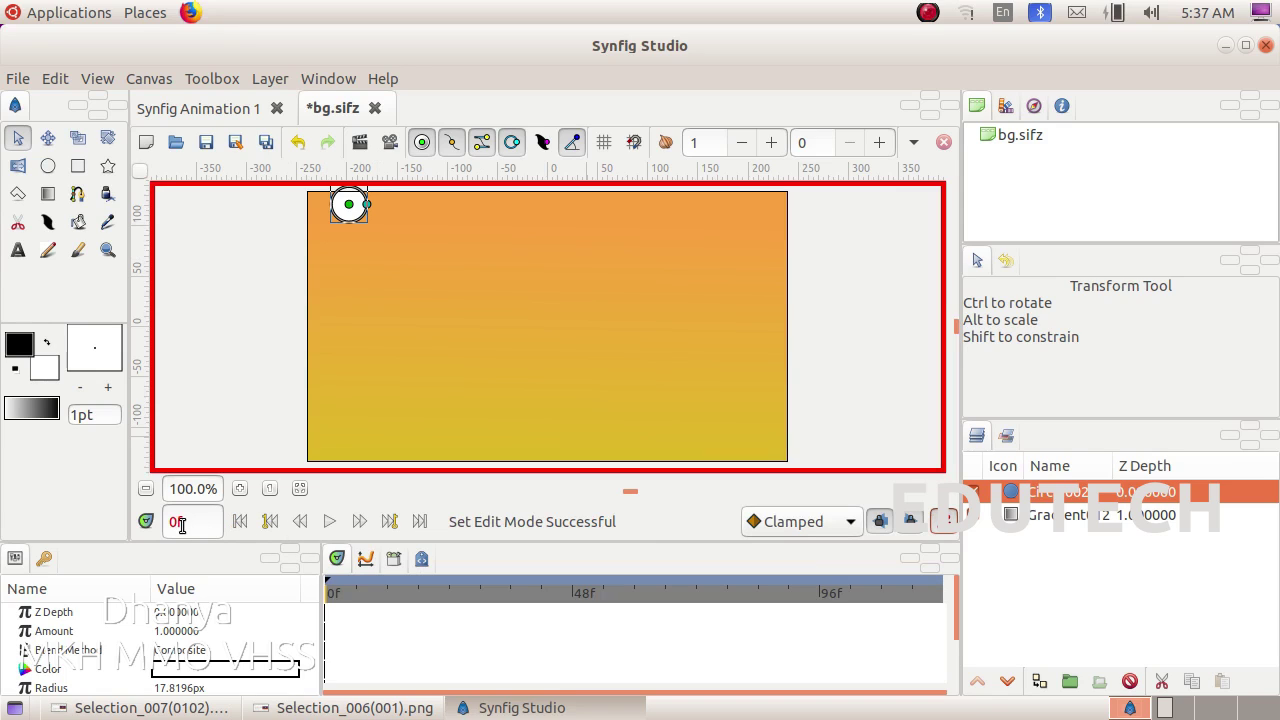
left_click_drag(194, 525, 117, 531)
type("120")
key("Return")
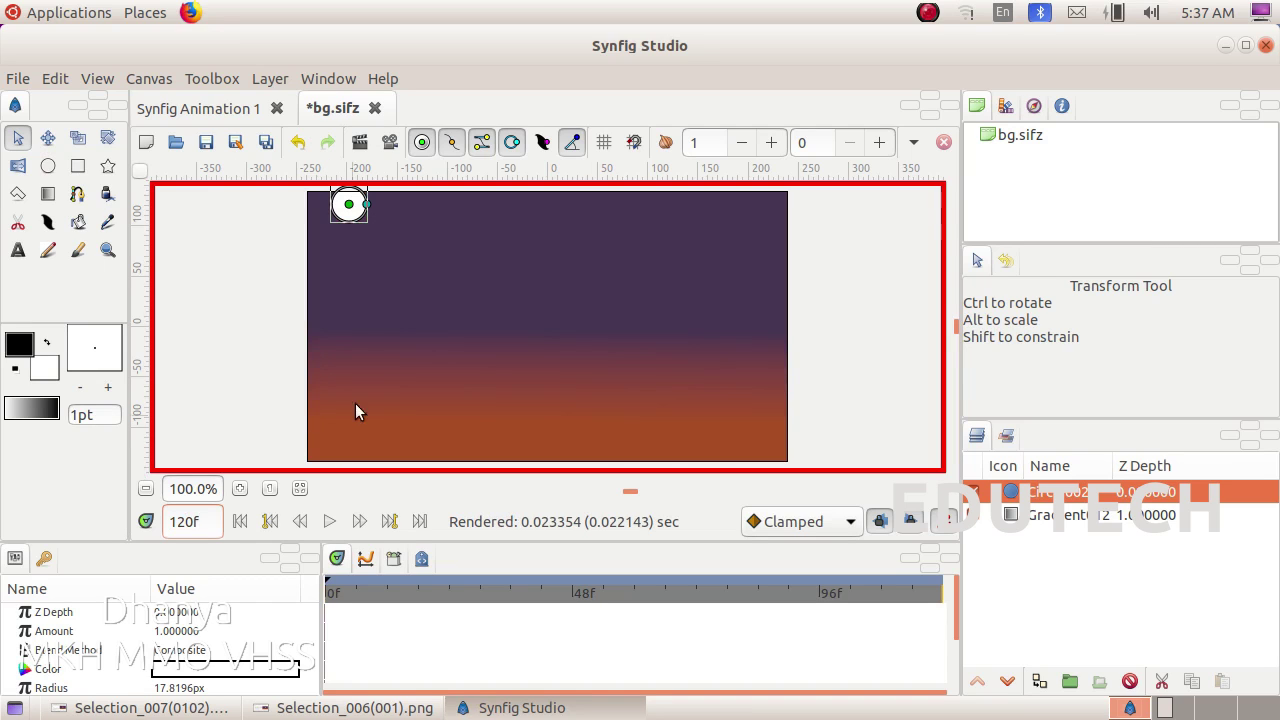
left_click(357, 216)
left_click_drag(357, 216, 594, 332)
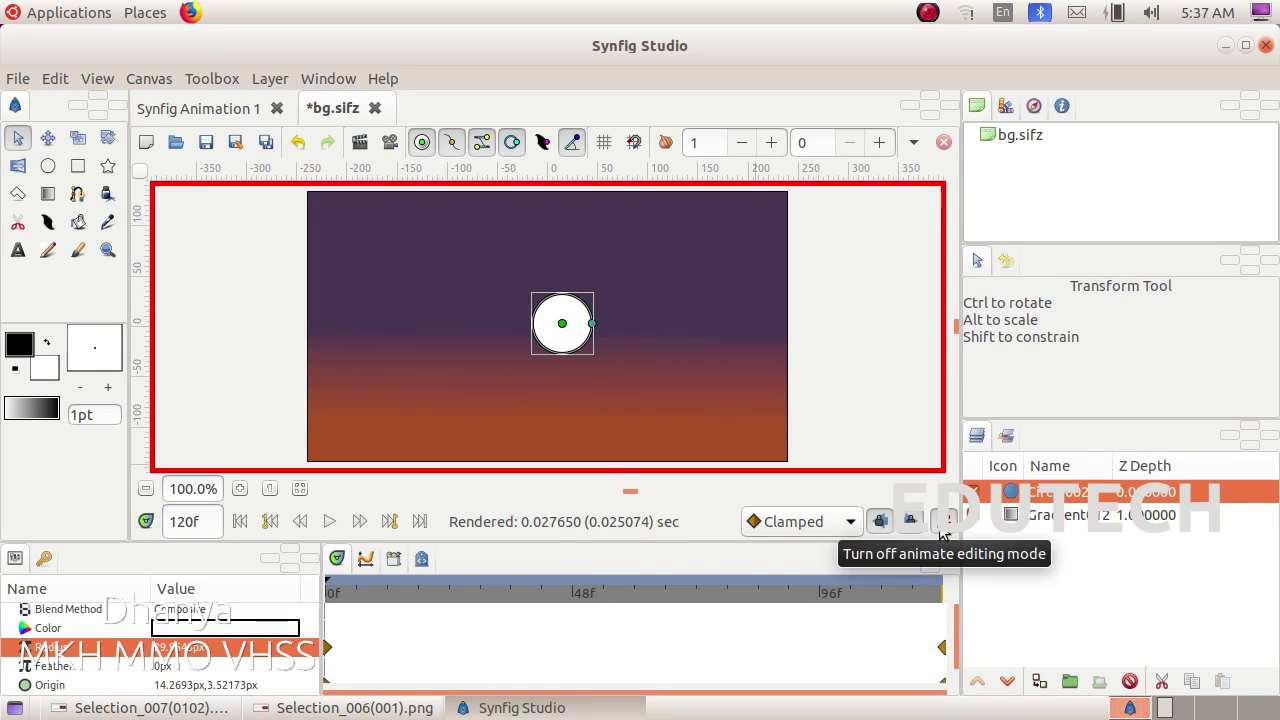
left_click(943, 521)
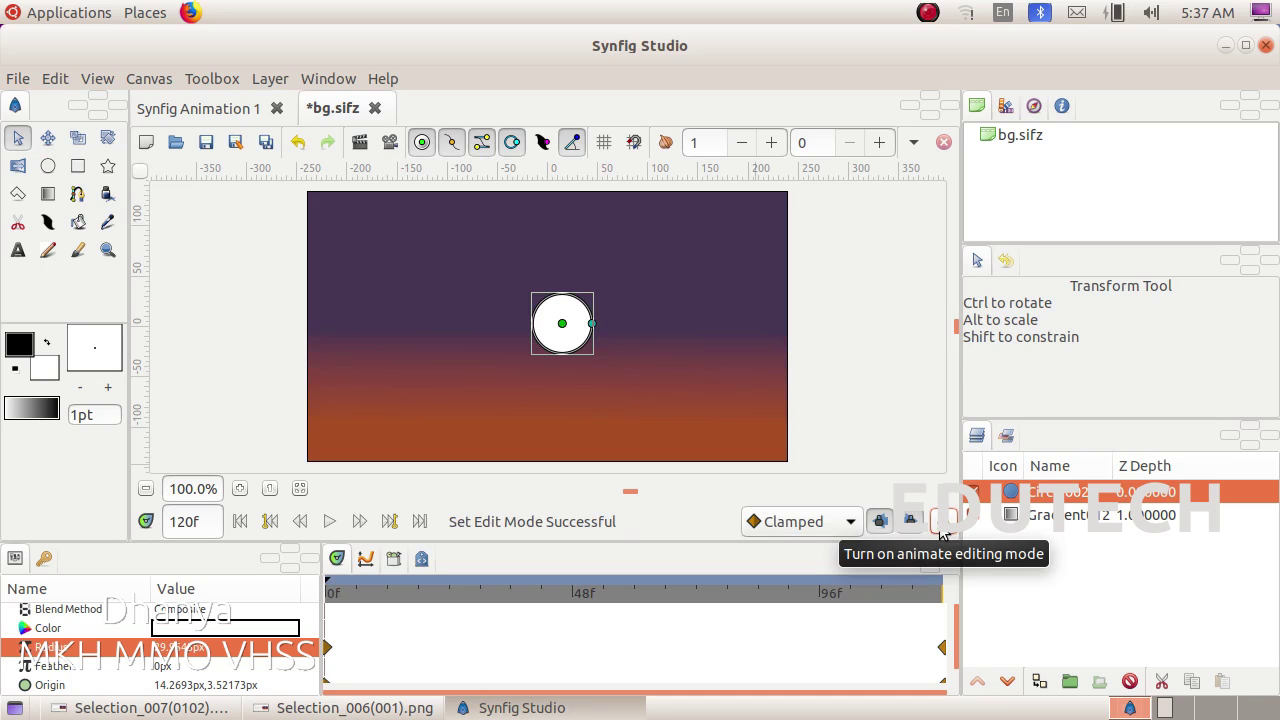
- Play the moon animation through 120f, recheck the export instructions, and return to Synfig
left_click(329, 521)
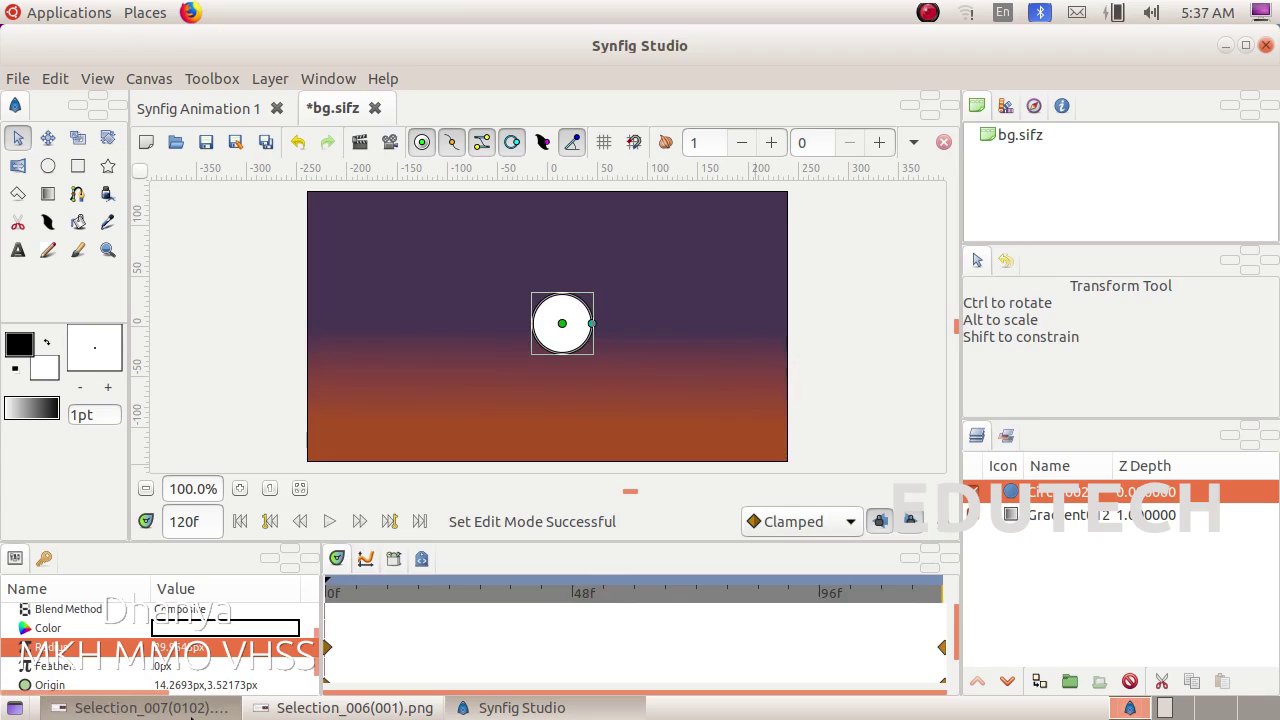
left_click(150, 707)
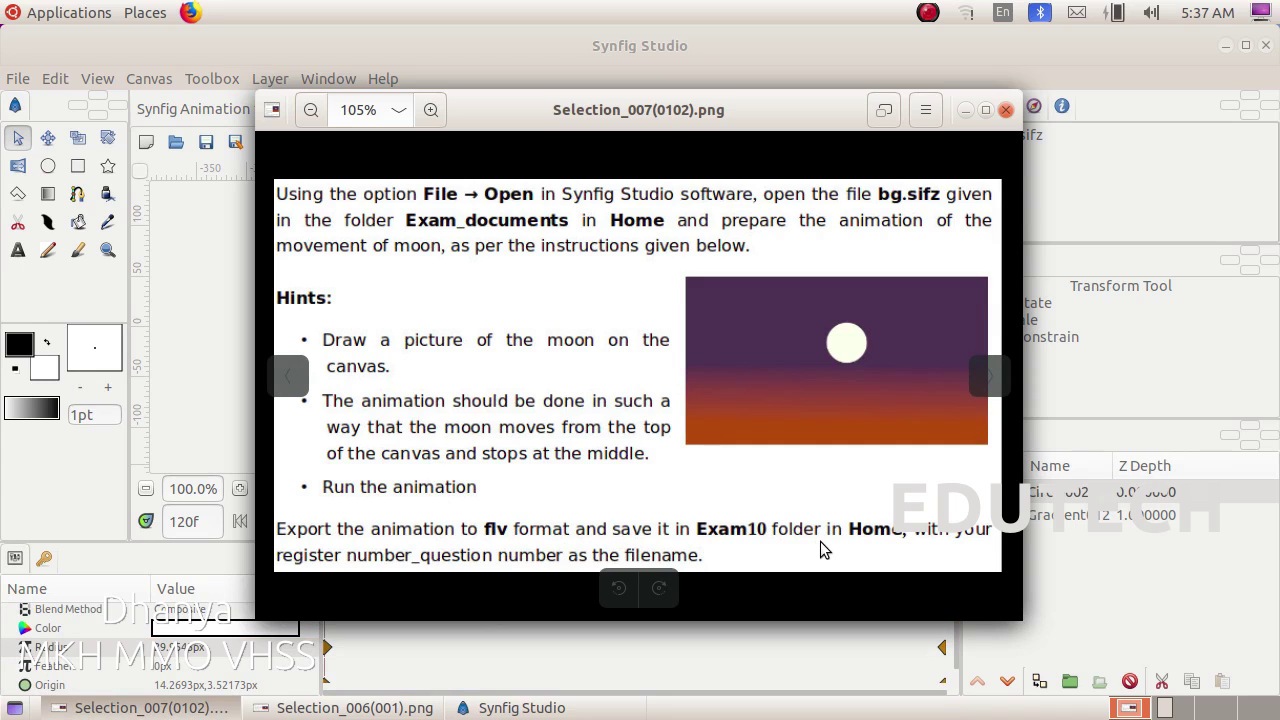
left_click(515, 707)
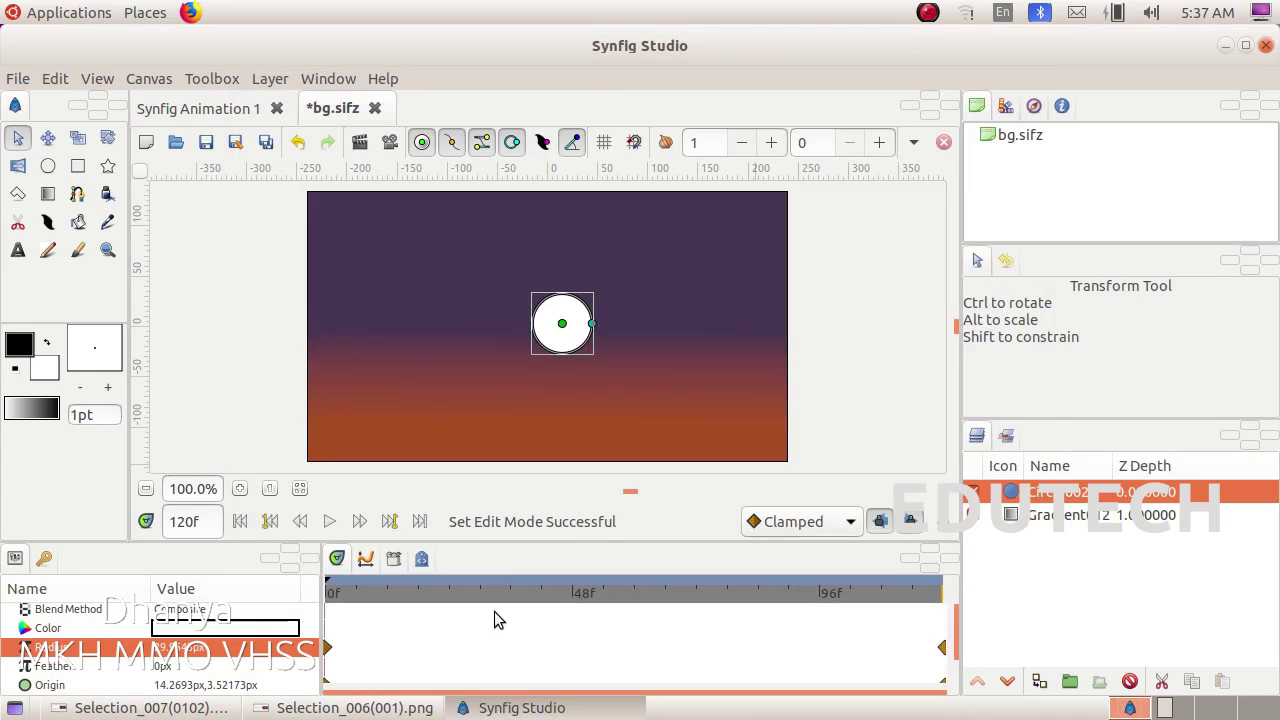
left_click(17, 78)
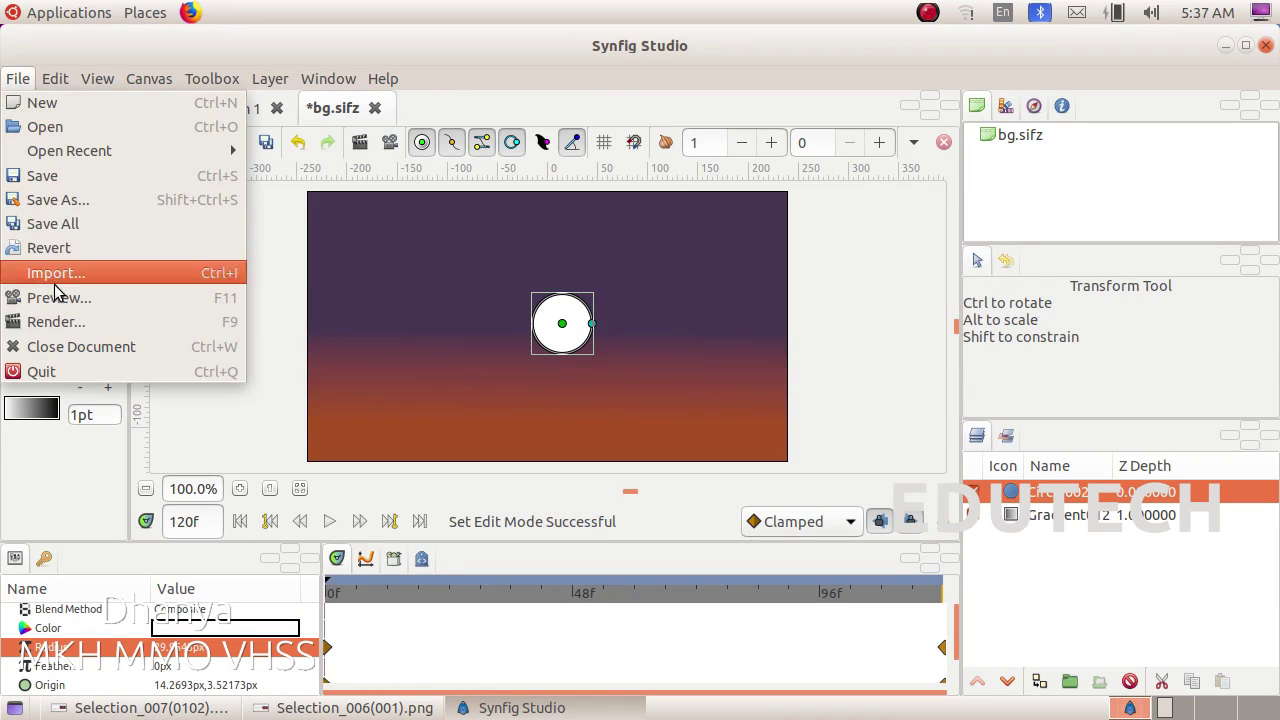
- Set the render target to Exam10/34567_4.flv and render the animation
left_click(72, 328)
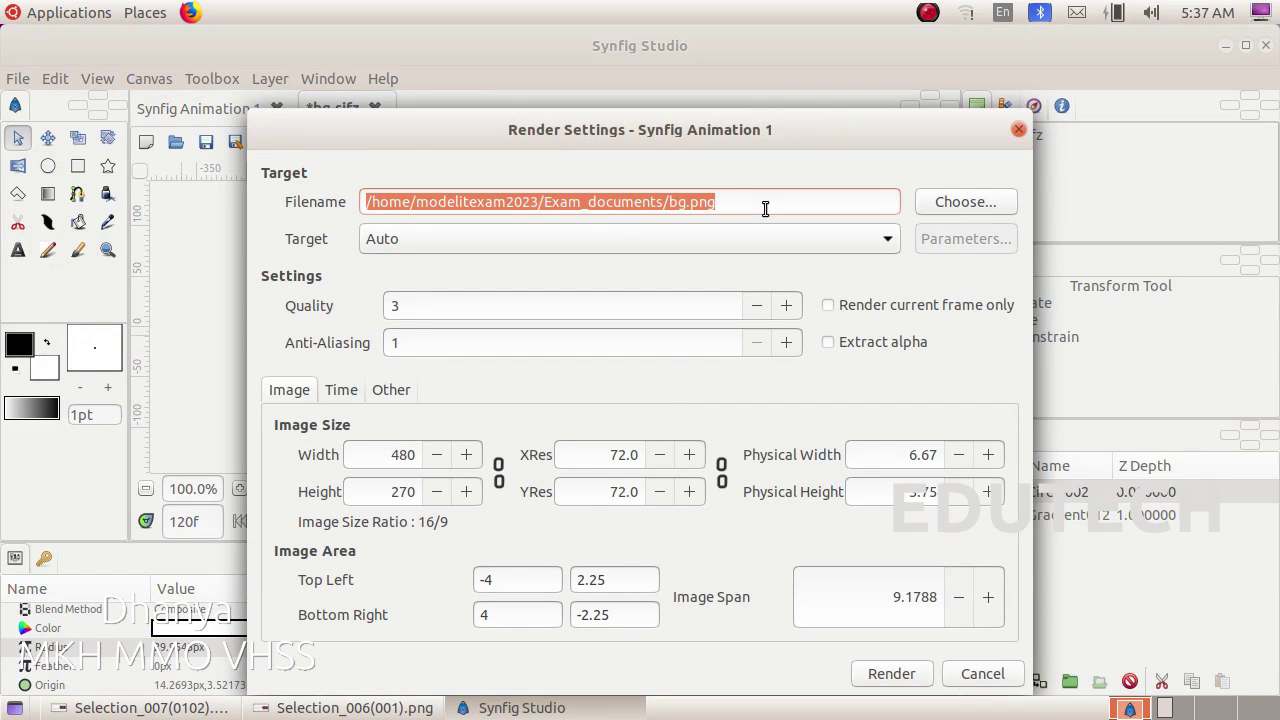
left_click(970, 201)
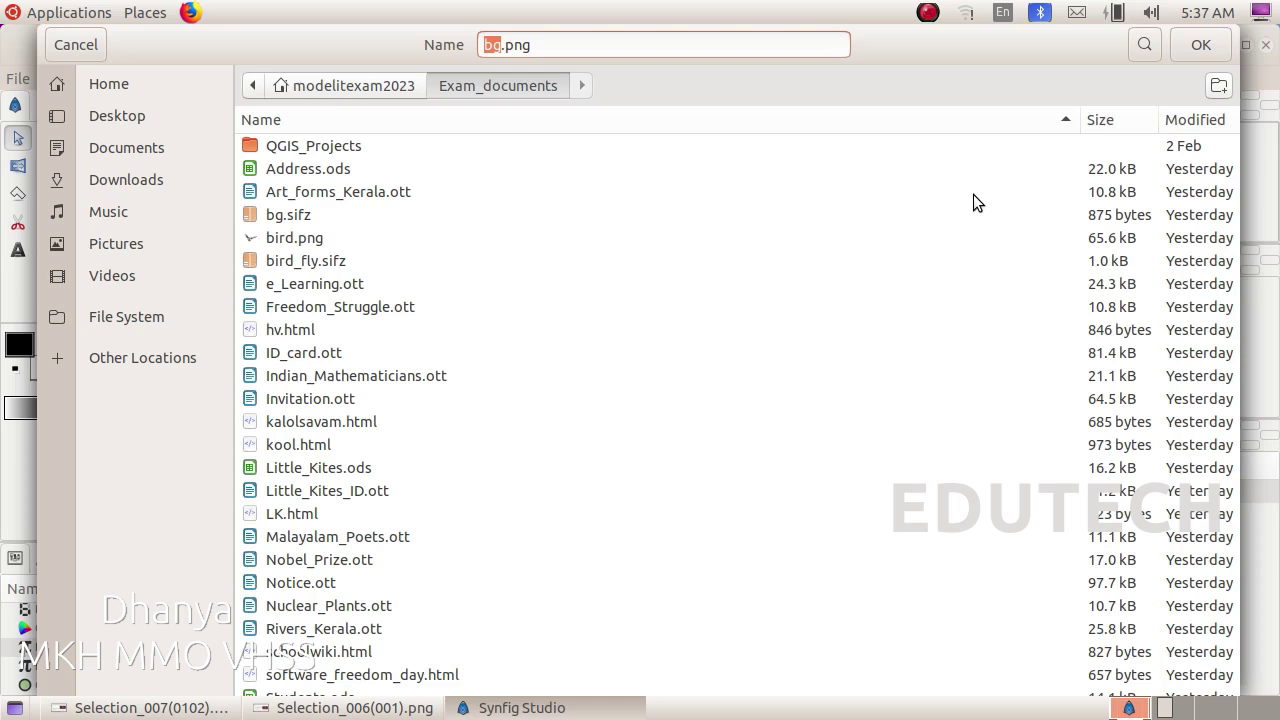
left_click(160, 90)
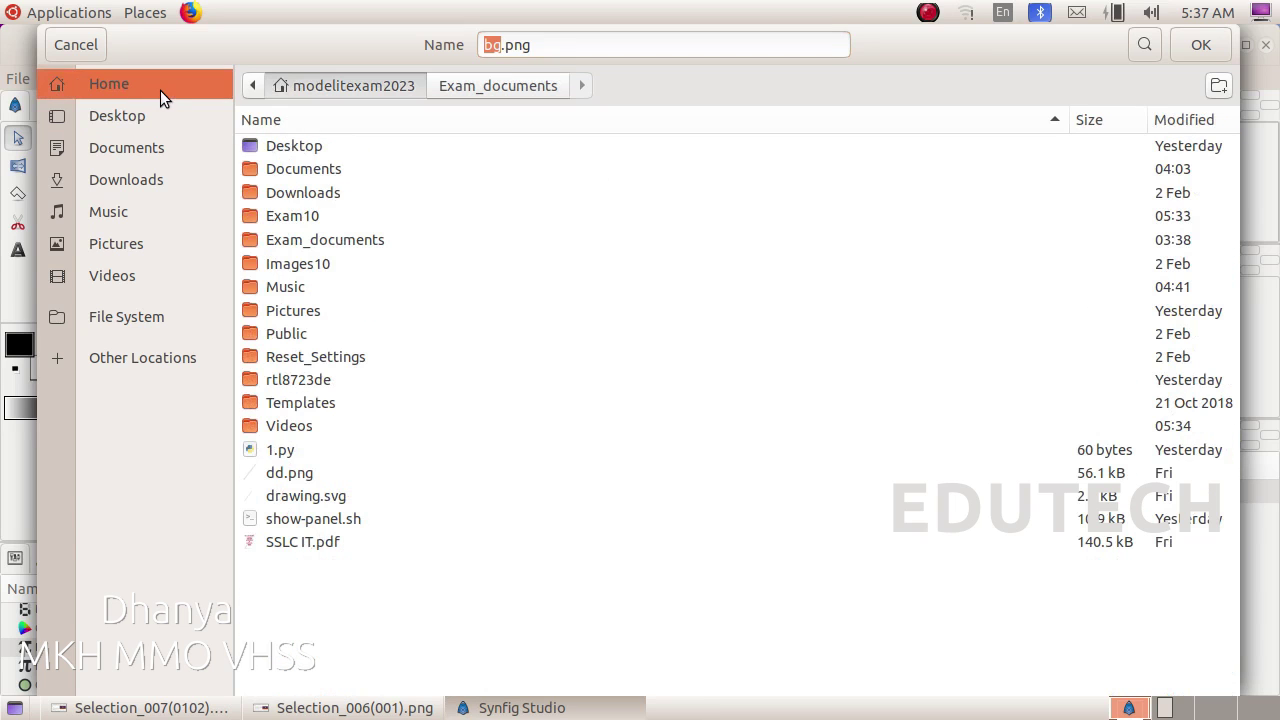
double_click(308, 216)
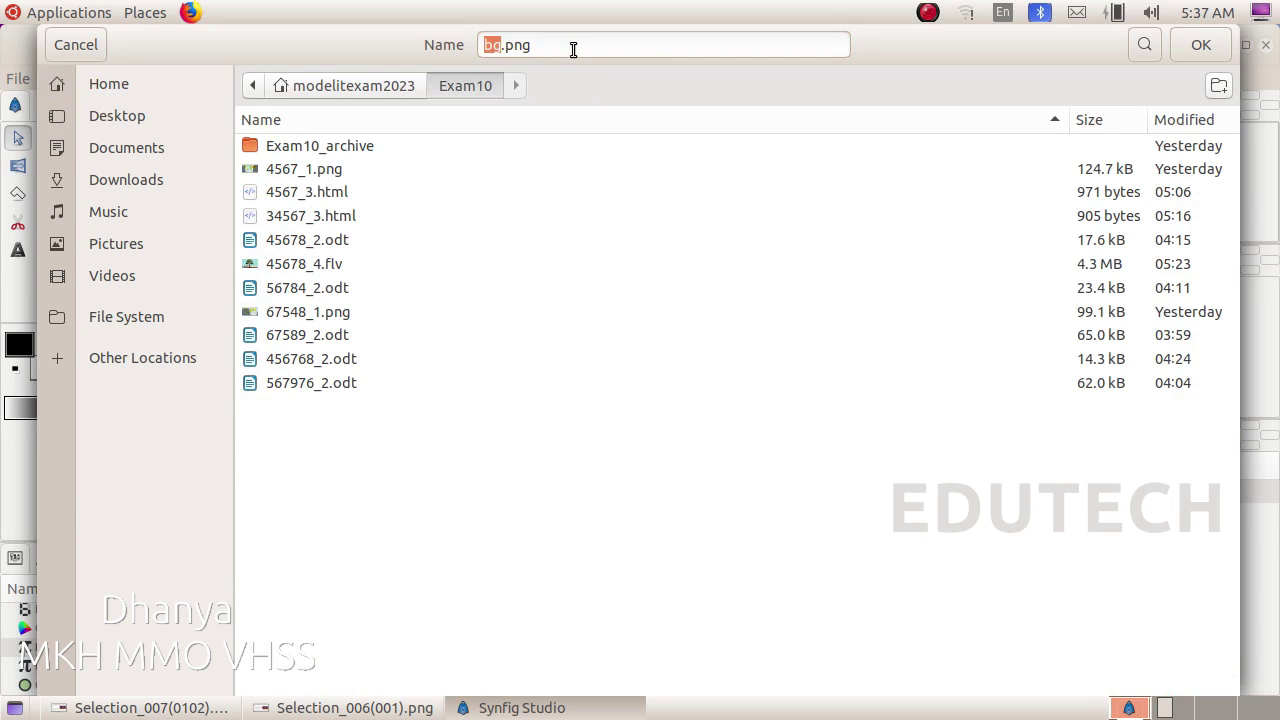
left_click_drag(573, 49, 459, 42)
key("BackSpace")
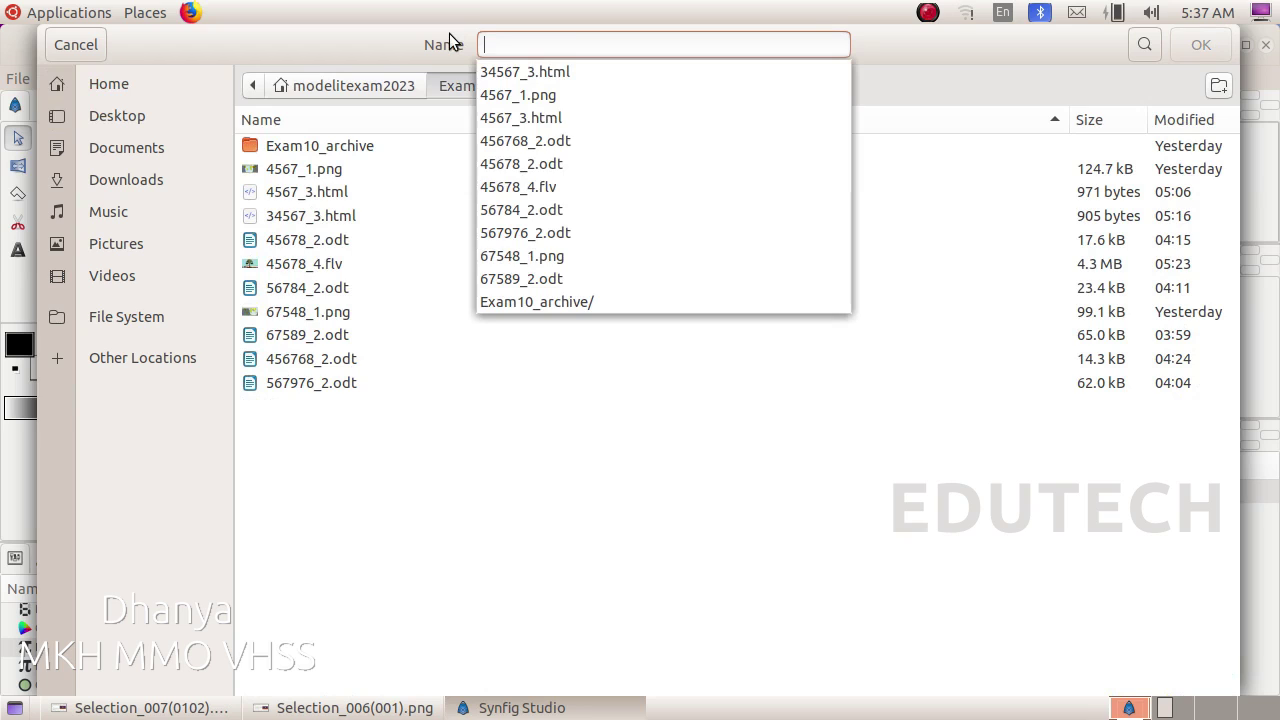
type("34567")
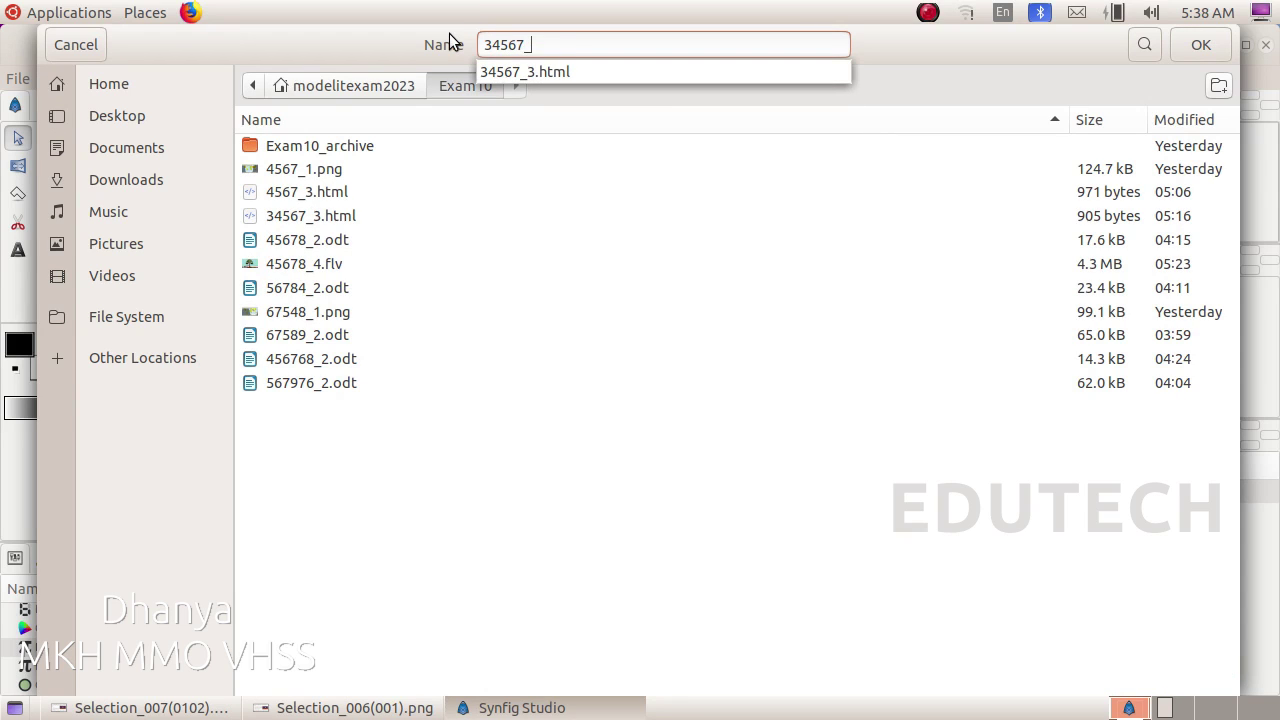
type("_4.flv")
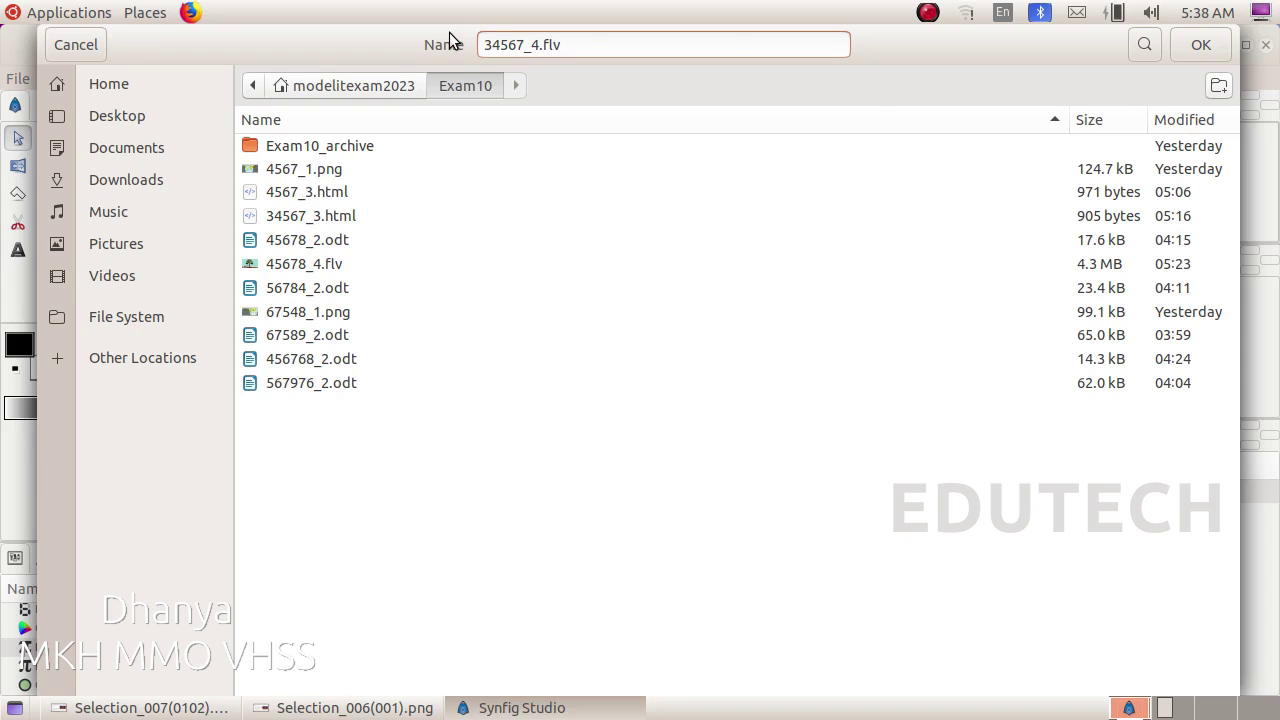
left_click(1199, 47)
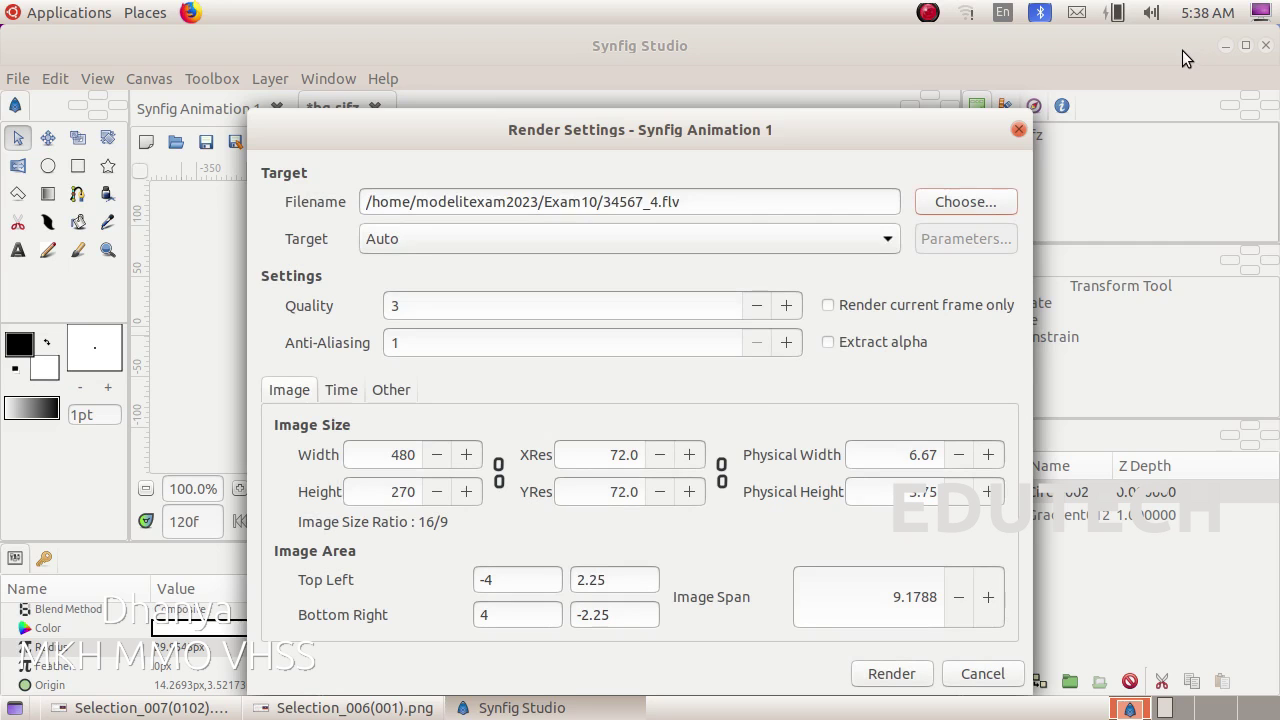
left_click_drag(829, 138, 816, 92)
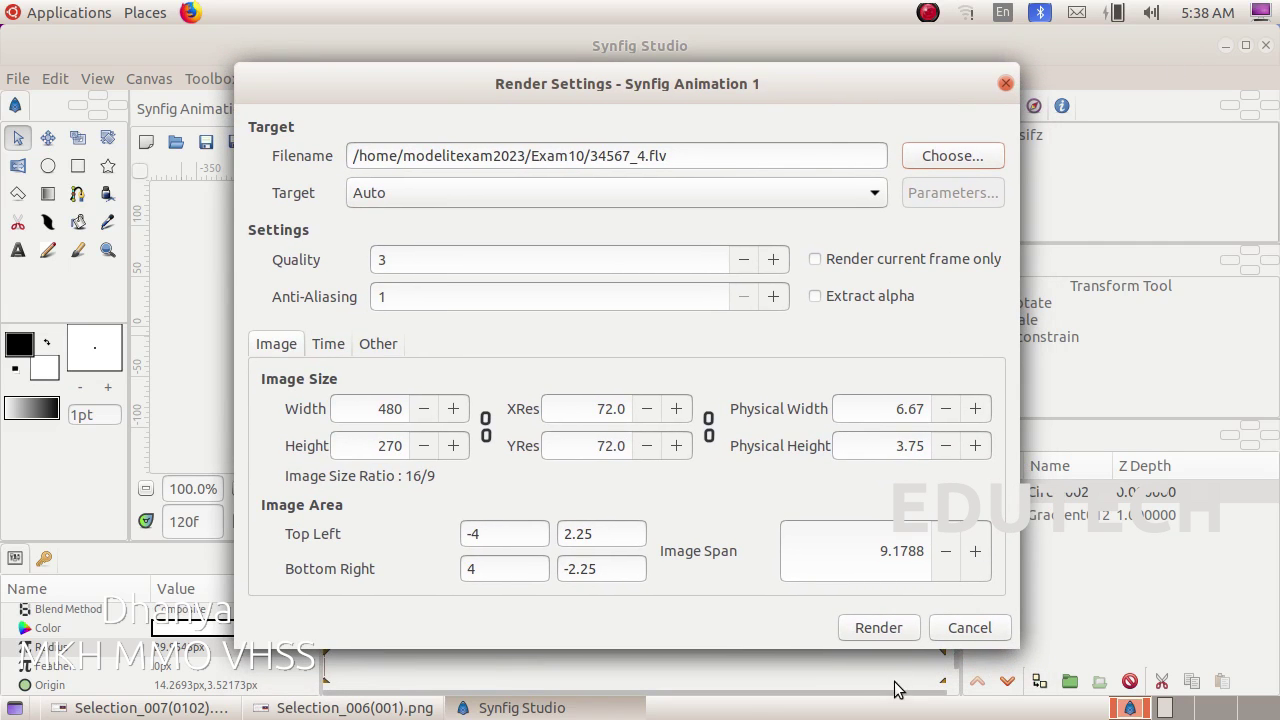
left_click(843, 627)
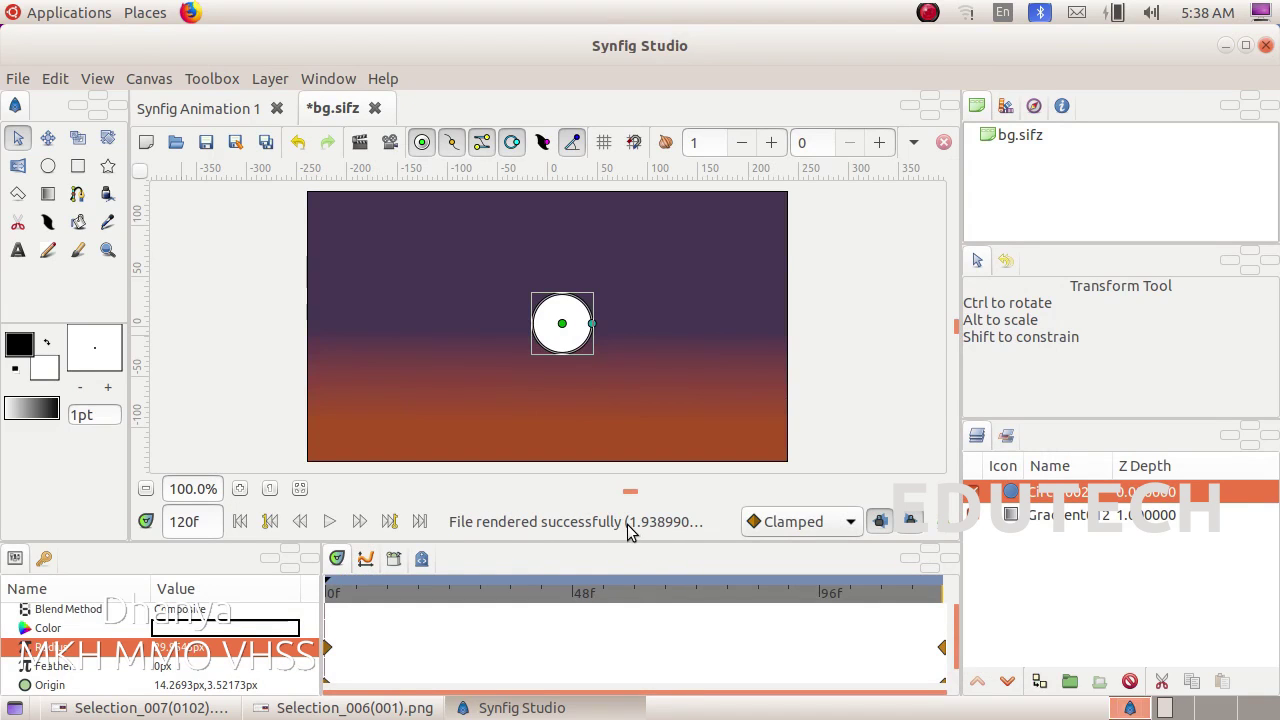
- Open the Home folder in the file manager from the Places menu
left_click(150, 14)
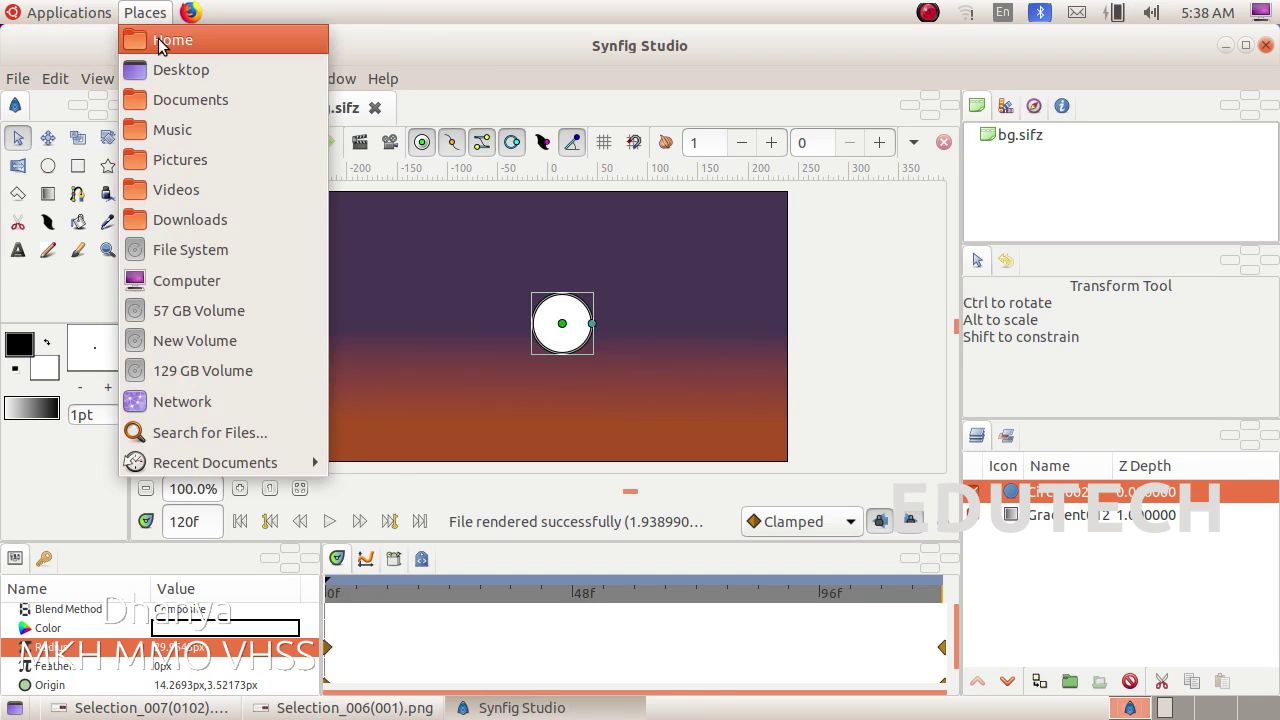
left_click(162, 40)
- Open Exam10 and play 34567_4.flv in the video player
double_click(527, 120)
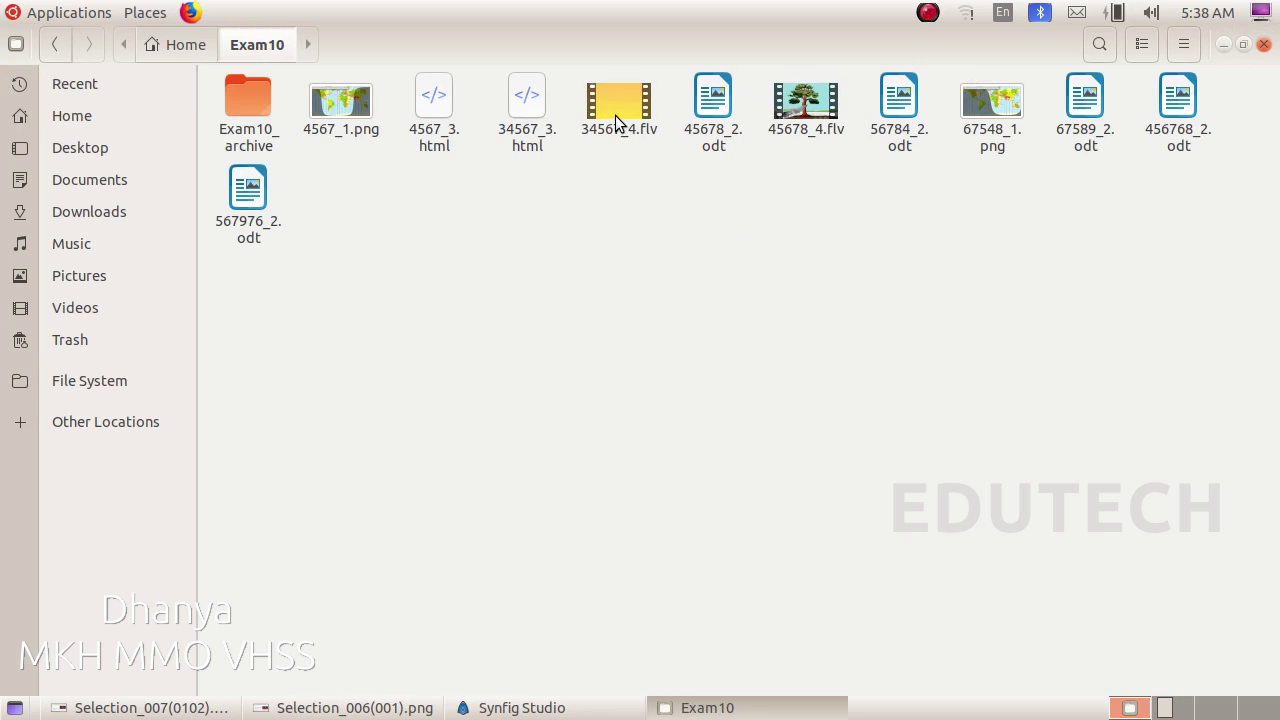
double_click(615, 118)
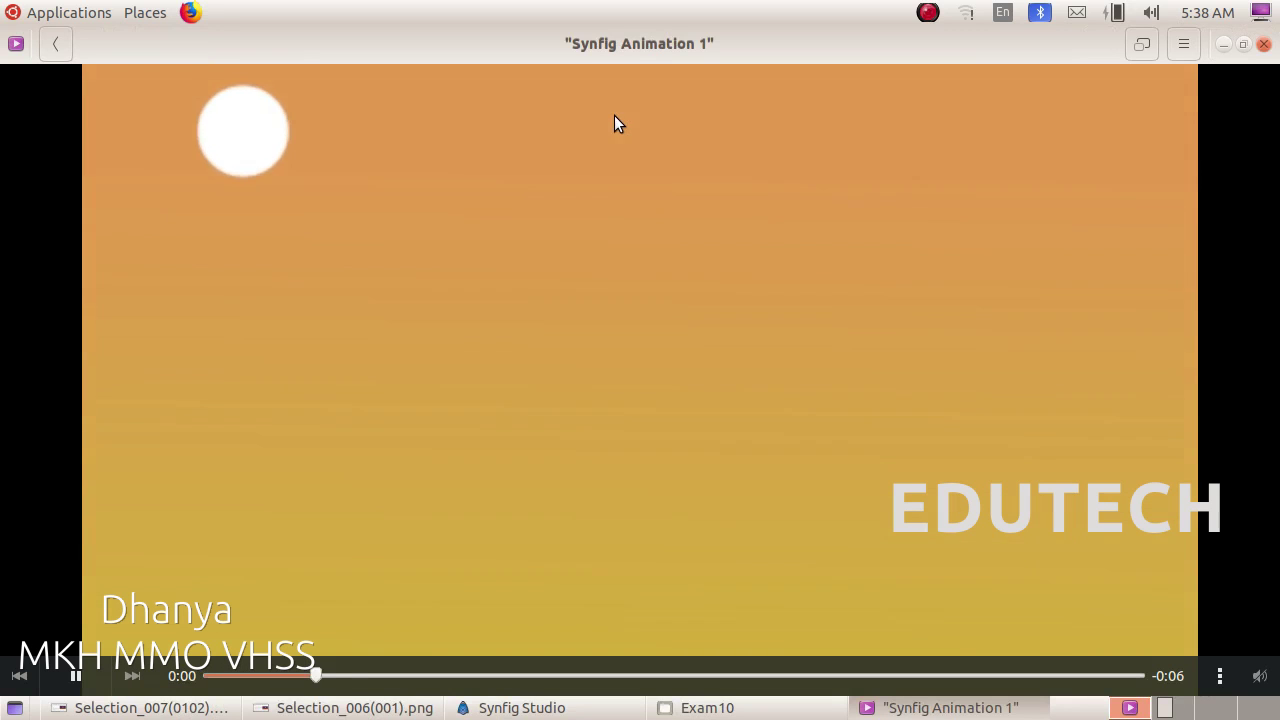